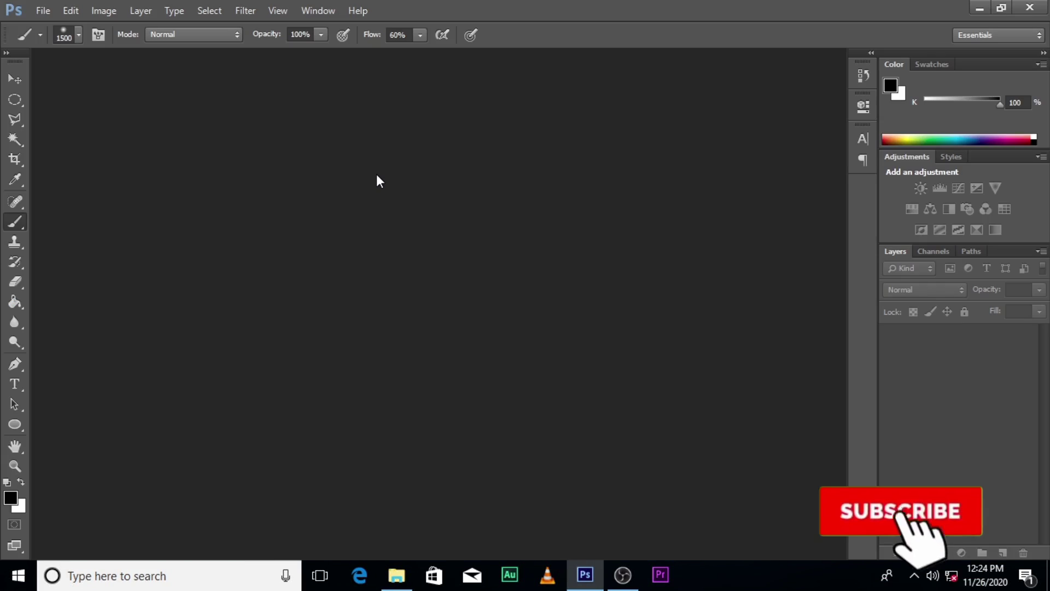
Create a new white document 1000 pixels wide and 1000 pixels high at 72 pixels/inch in RGB Color
key(ctrl+n)
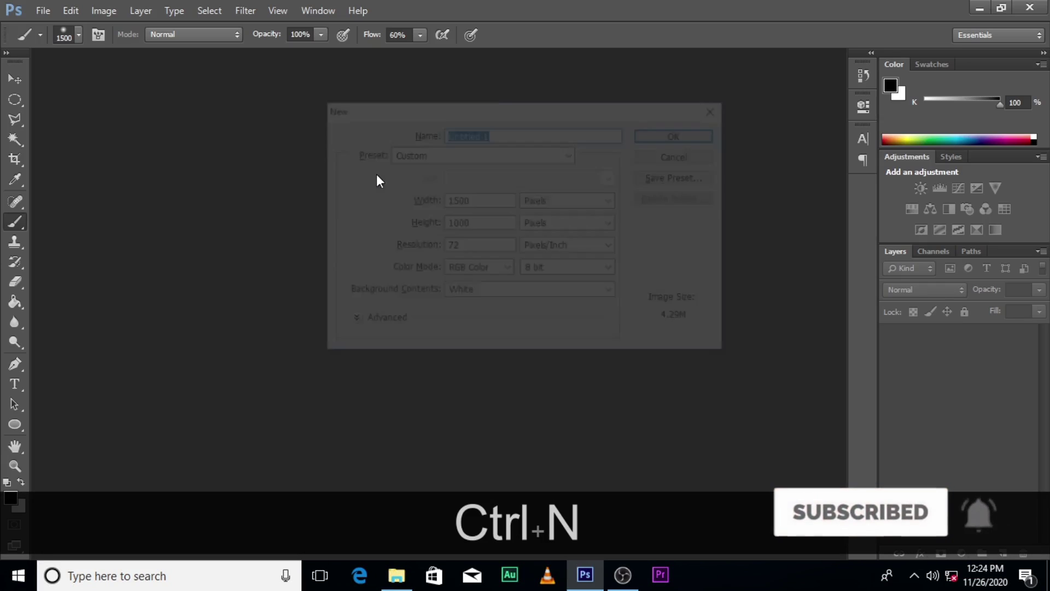
double_click(476, 200)
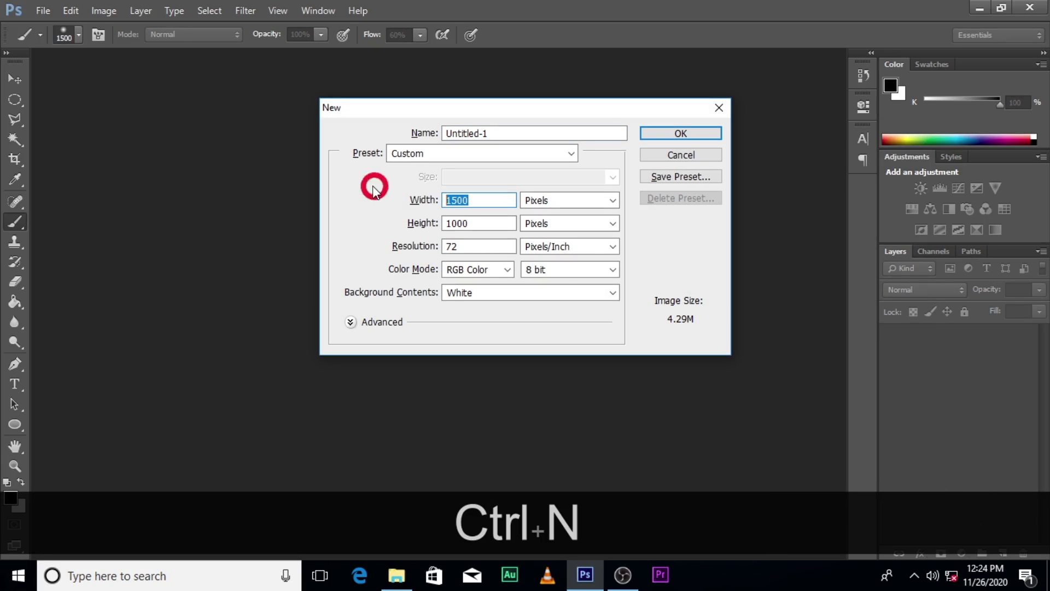
text(1000)
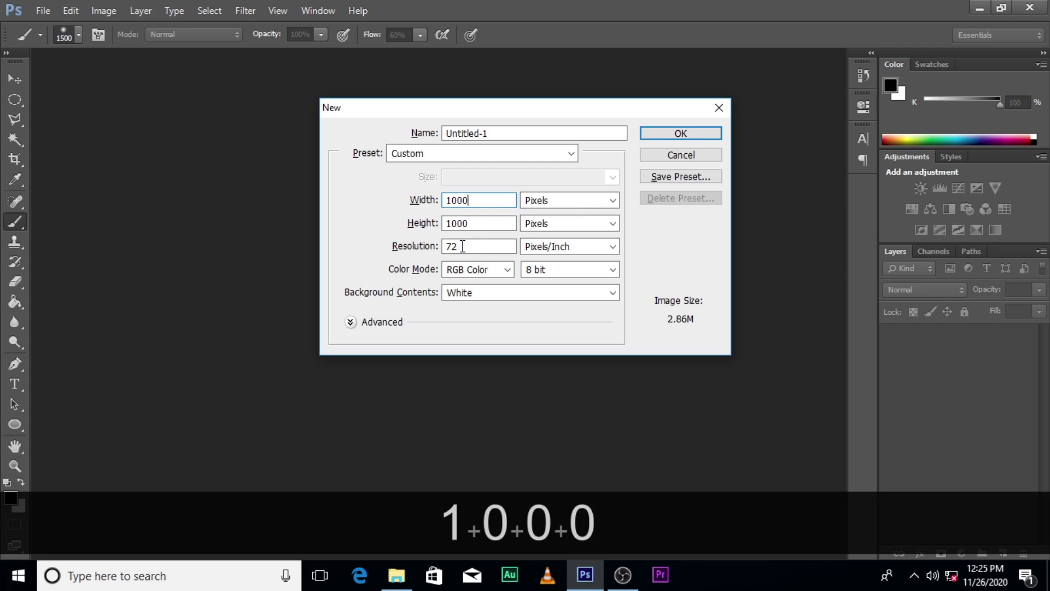
click(681, 134)
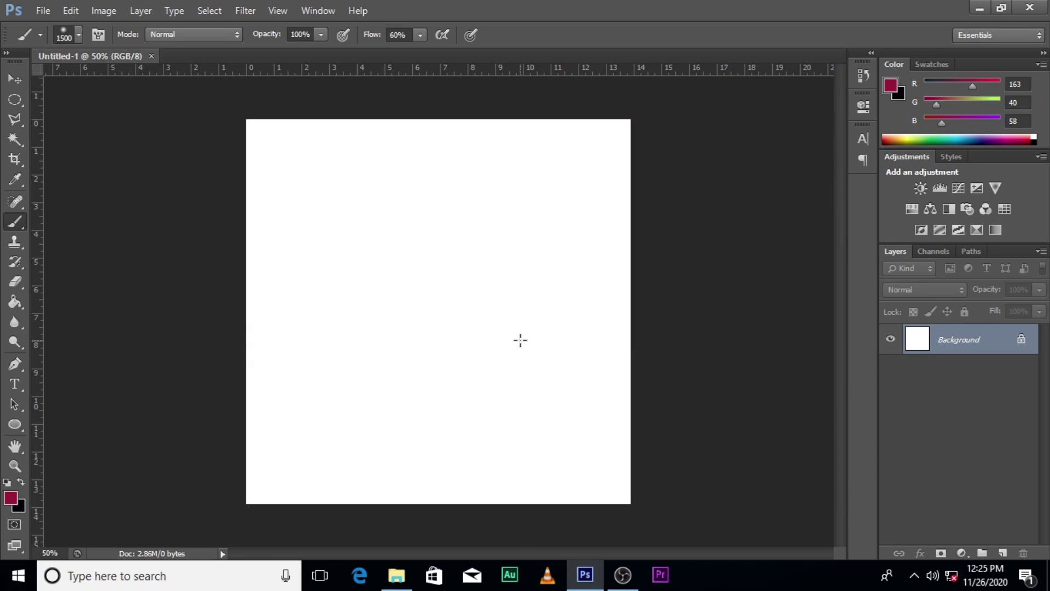
Place the black-coat-hanger-and-orange-t-shirt image from the New folder directory, enlarge it and position it left of and above the canvas centre
click(397, 574)
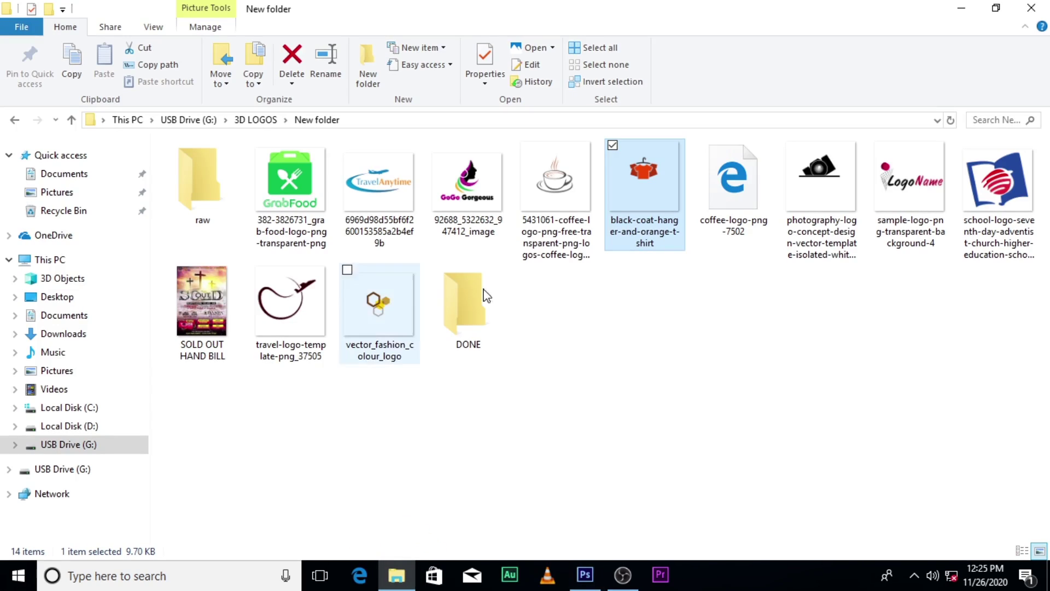
drag(633, 191, 422, 421)
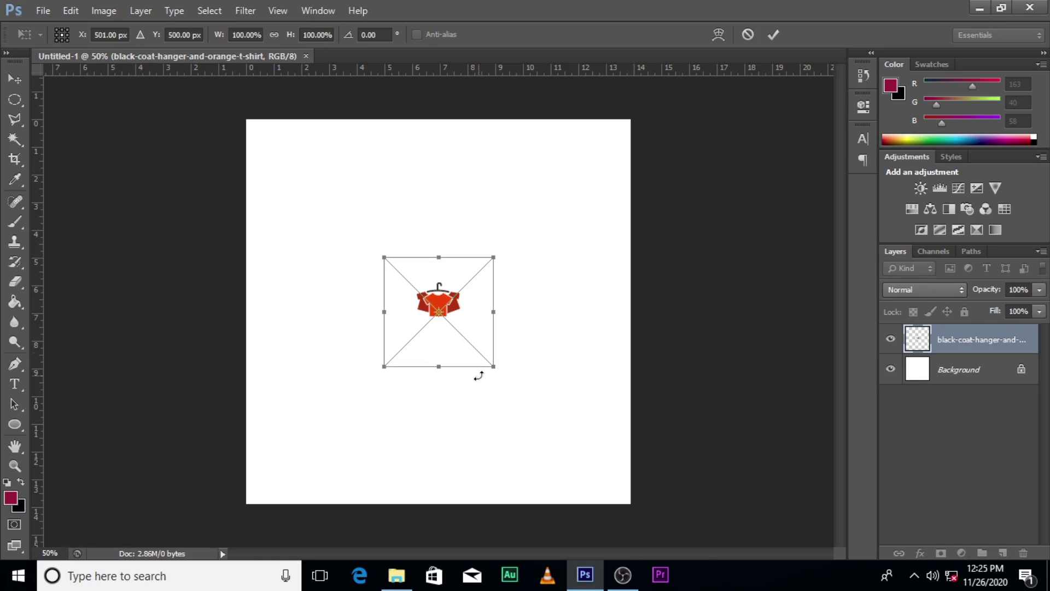
drag(493, 366, 565, 432)
drag(547, 382, 482, 345)
key(Return)
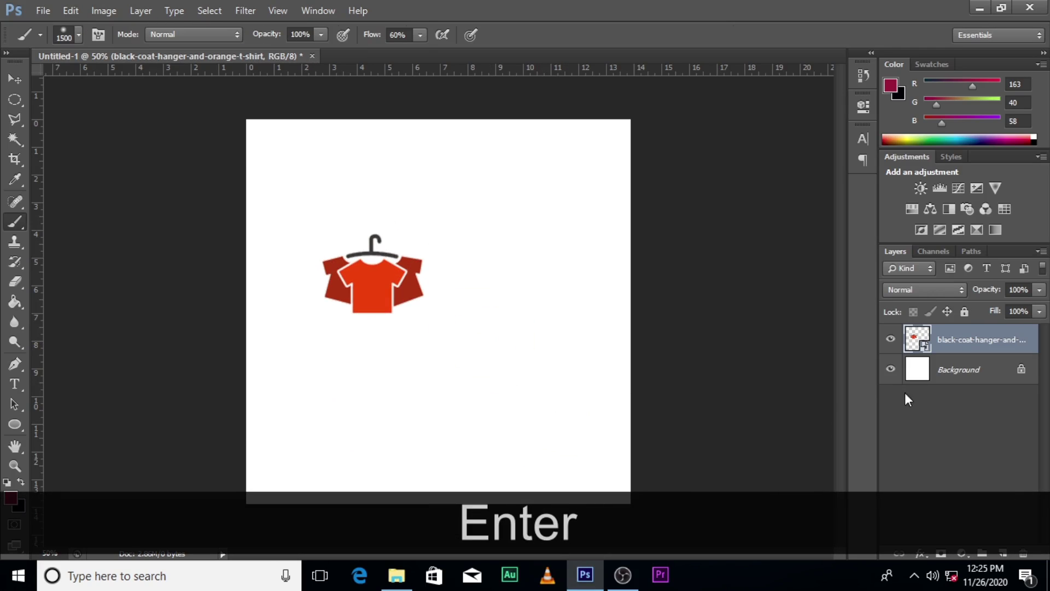
Hide the Background layer and make the t-shirt layer active
click(890, 370)
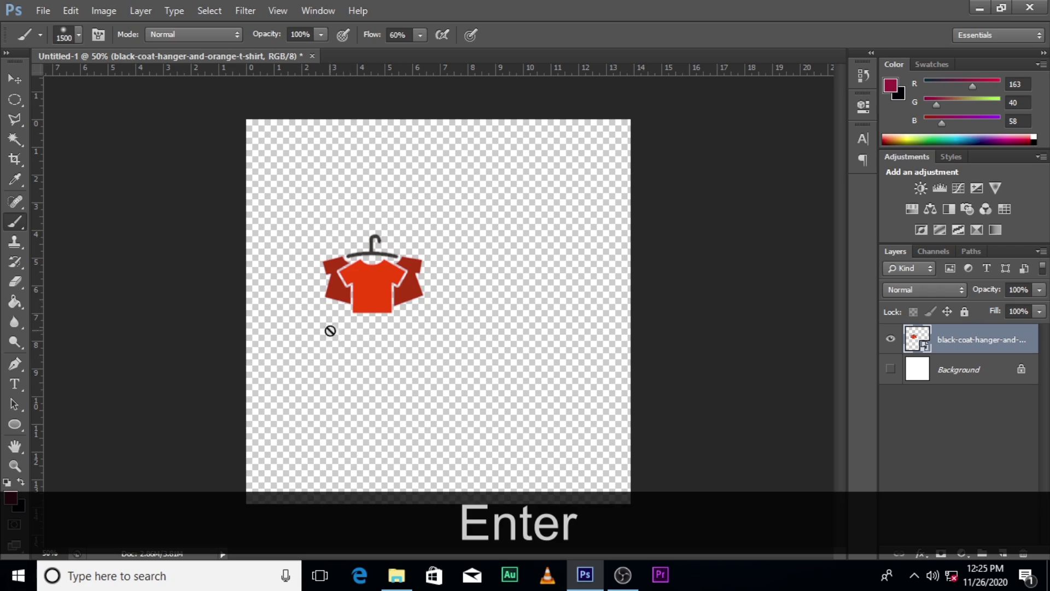
double_click(890, 370)
click(949, 376)
click(933, 344)
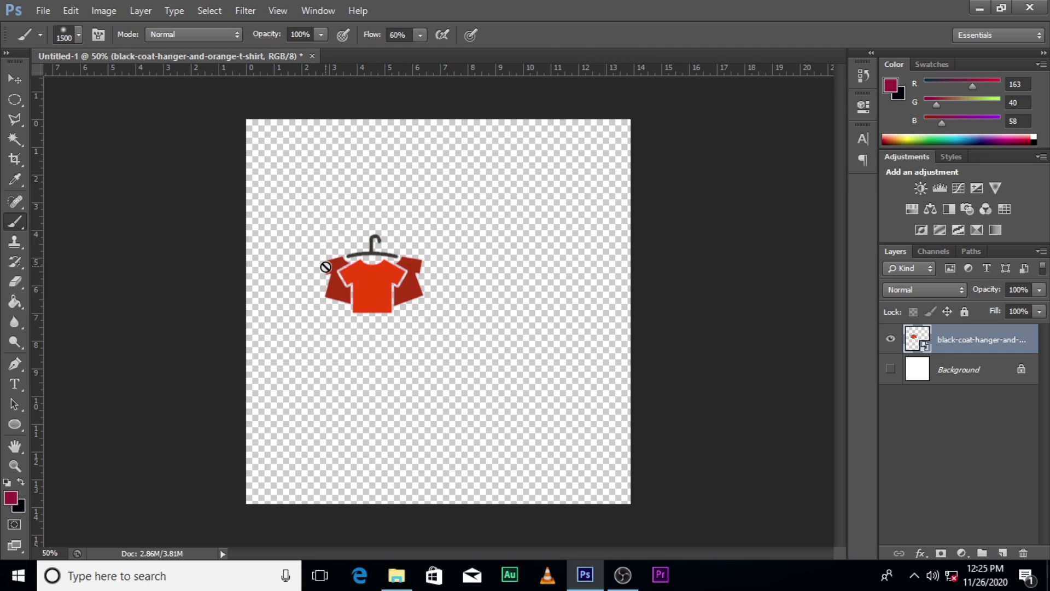
Move the t-shirt artwork slightly right and down on the canvas
key(ctrl+equal)
key(ctrl+equal)
key(ctrl+equal)
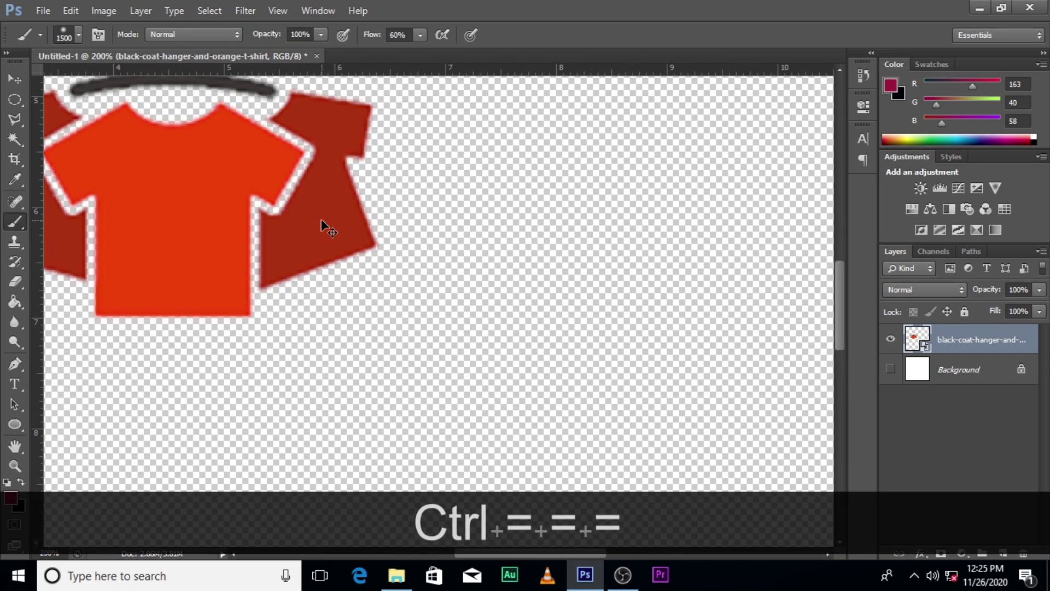
key(v)
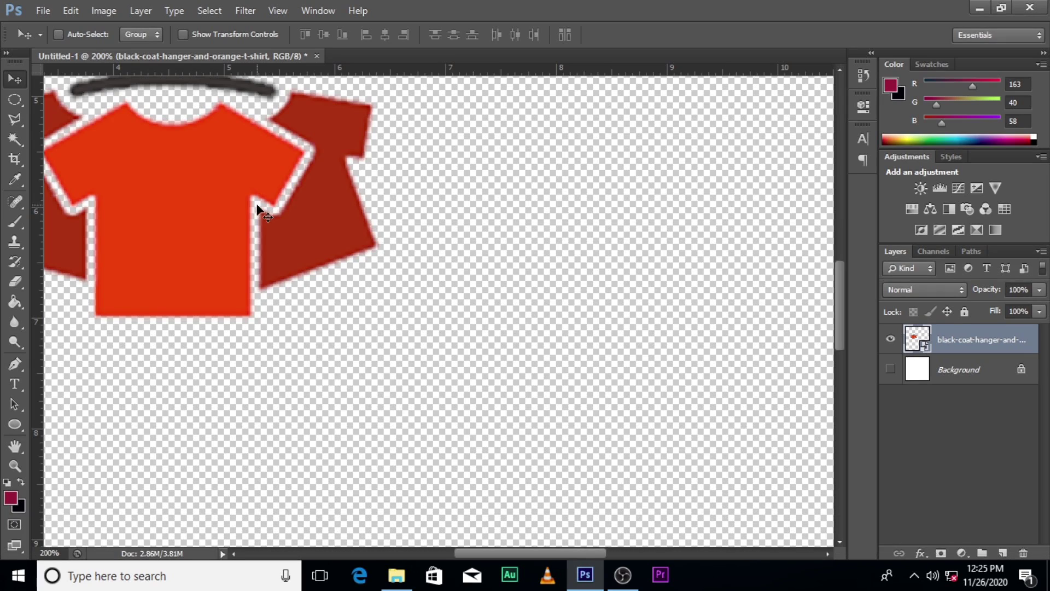
drag(278, 132, 335, 166)
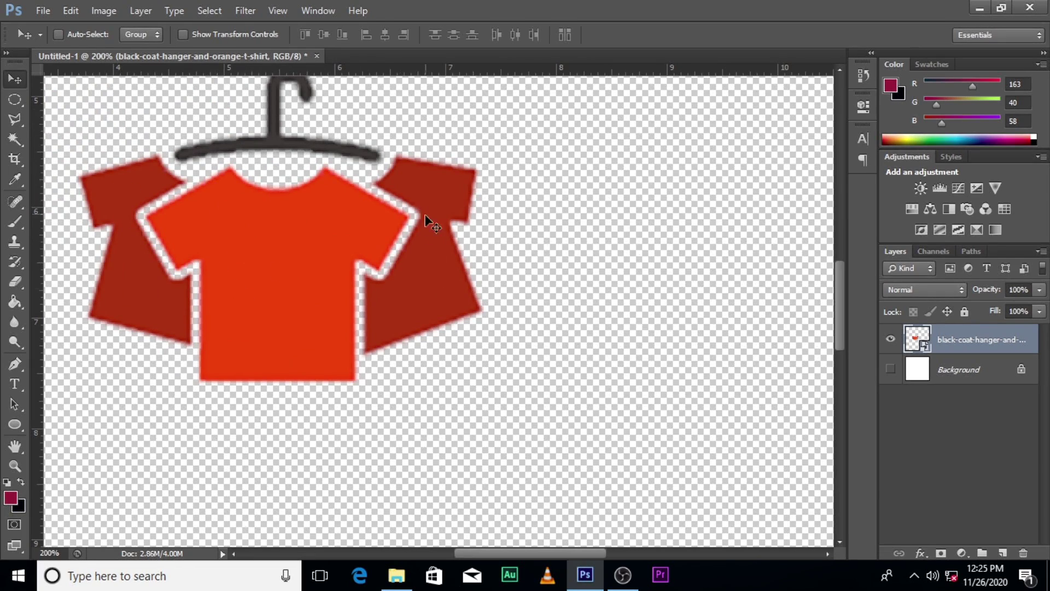
key(ctrl+0)
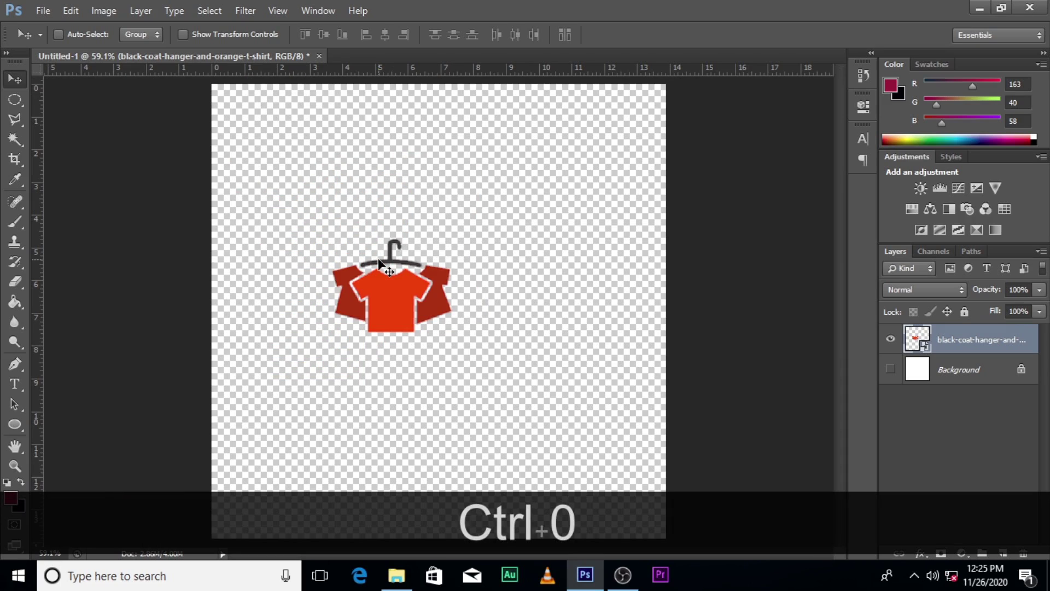
Add the text "FASHION LOGO" on two lines to the right of the t-shirt artwork, in black Century Regular at 28.52 pt
key(t)
click(481, 271)
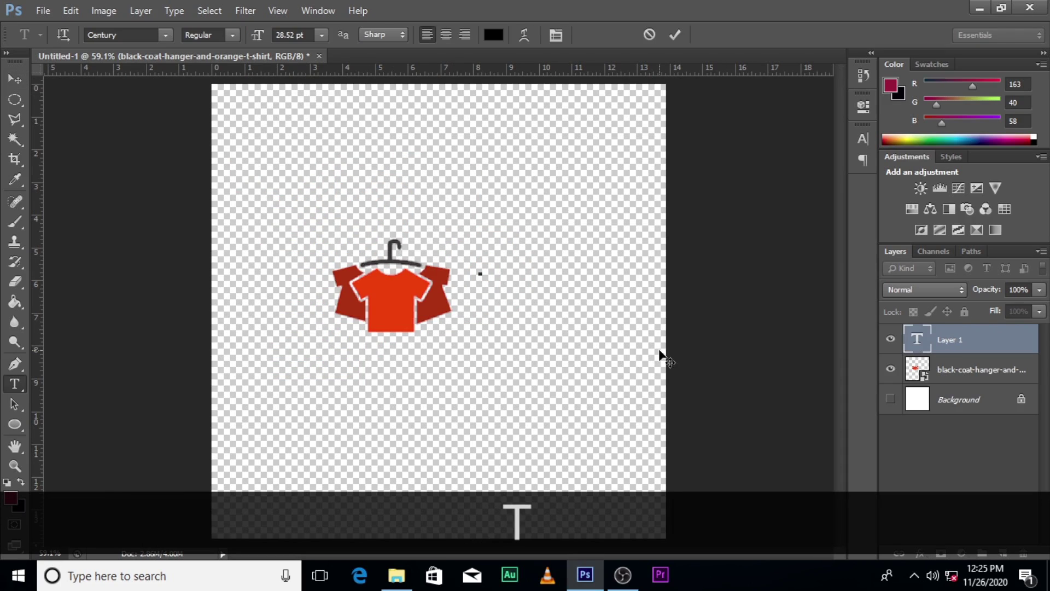
key(Caps_Lock)
key(Caps_Lock)
text(FASHI)
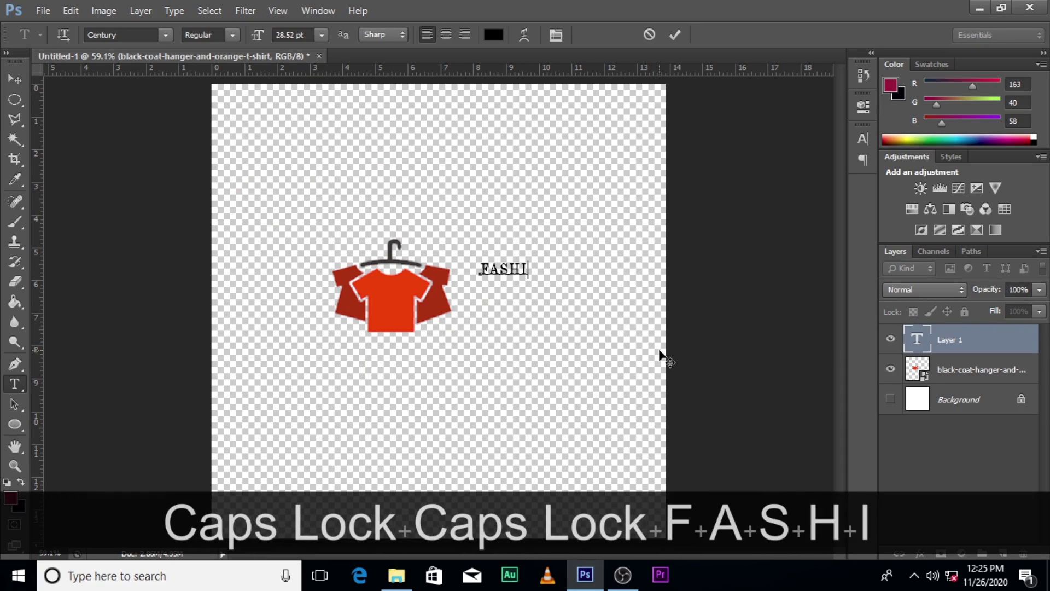
text(ON)
key(BackSpace)
text(ON)
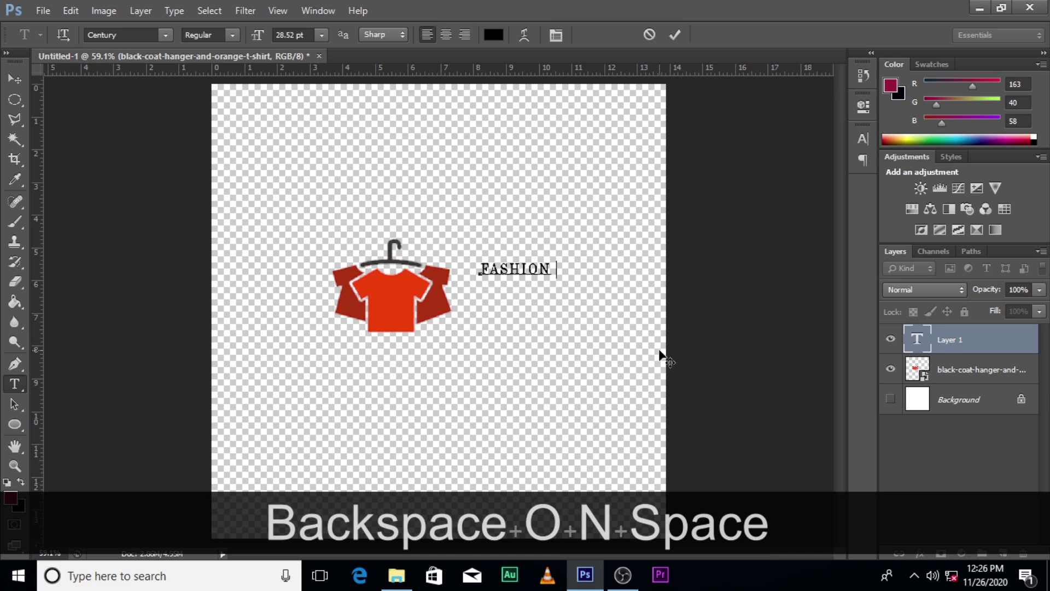
key(Return)
text(LOGO)
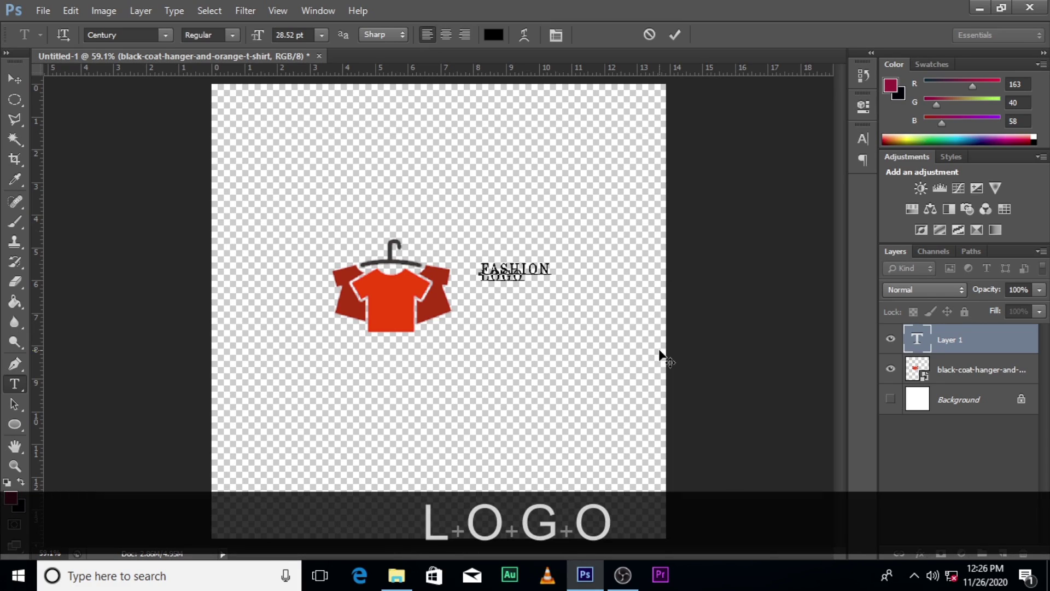
click(923, 335)
Increase the leading of the FASHION LOGO text to 27.23 pt
click(862, 140)
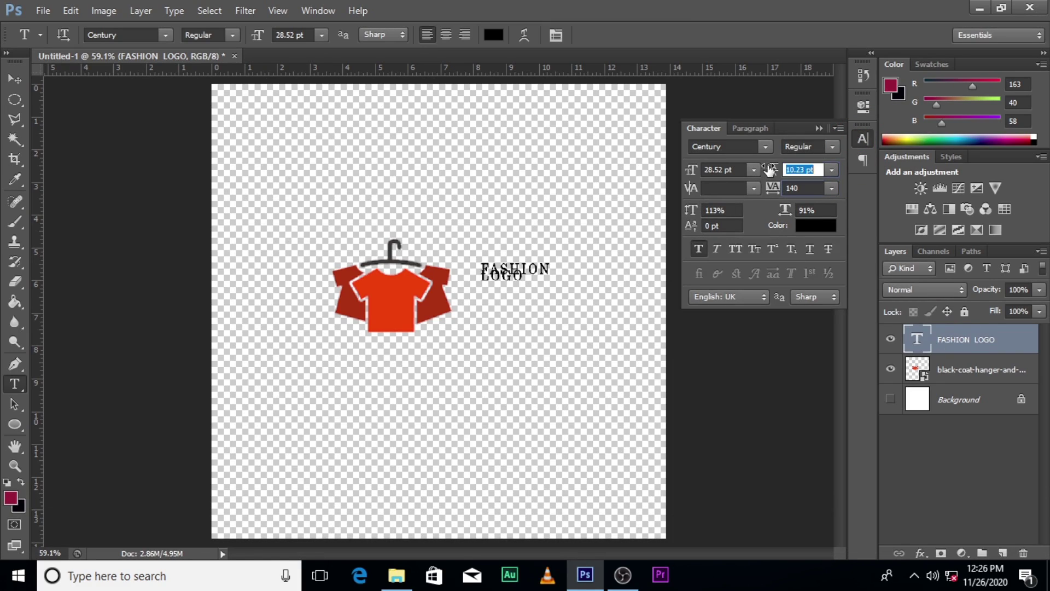
drag(771, 170, 781, 166)
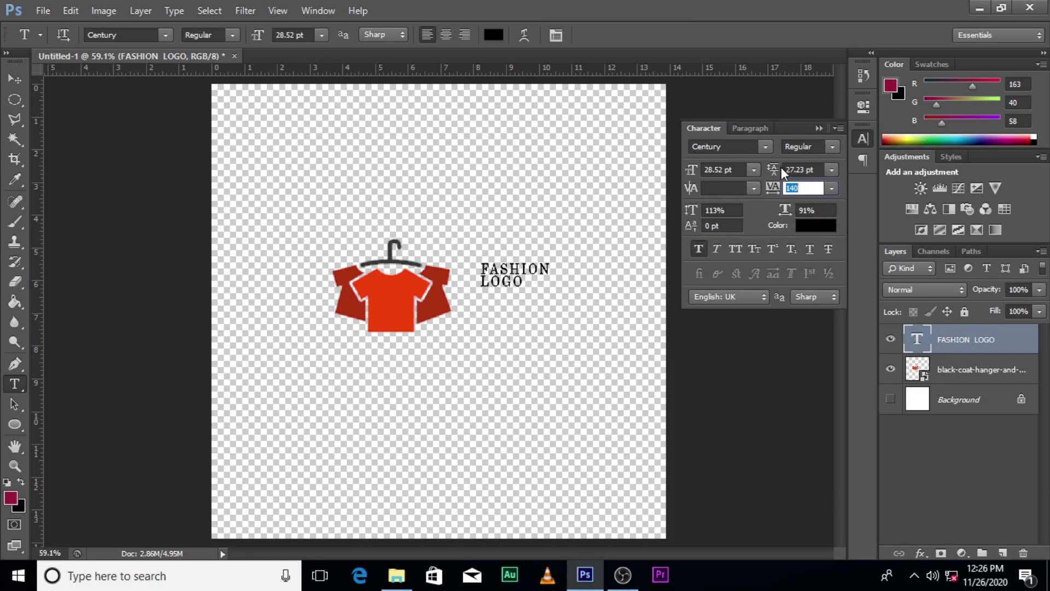
click(941, 341)
key(ctrl+t)
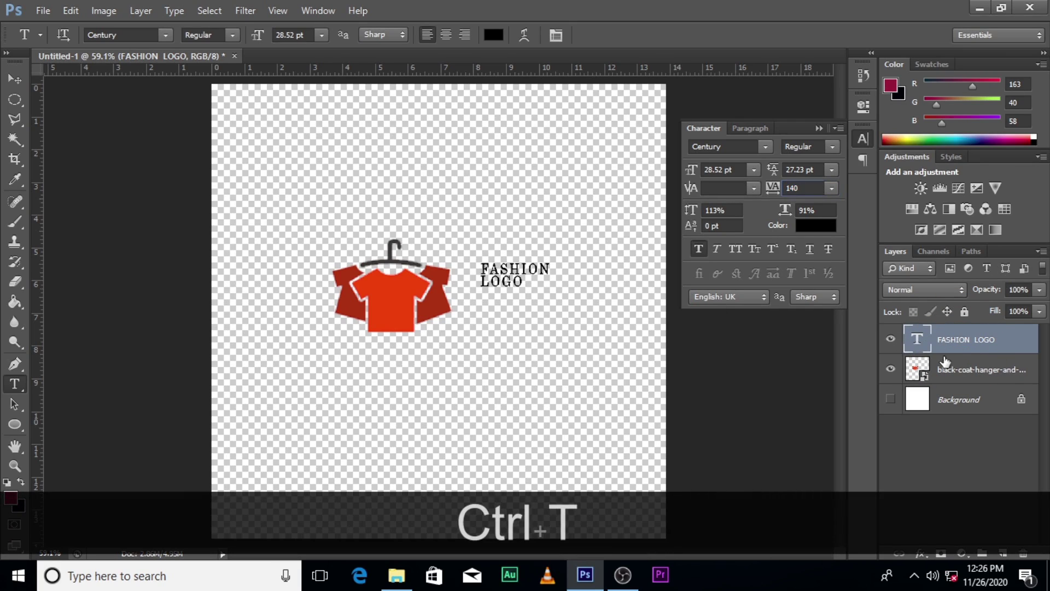
click(819, 128)
Scale the FASHION LOGO text to about 206% and position it close beside the t-shirt artwork
key(ctrl+t)
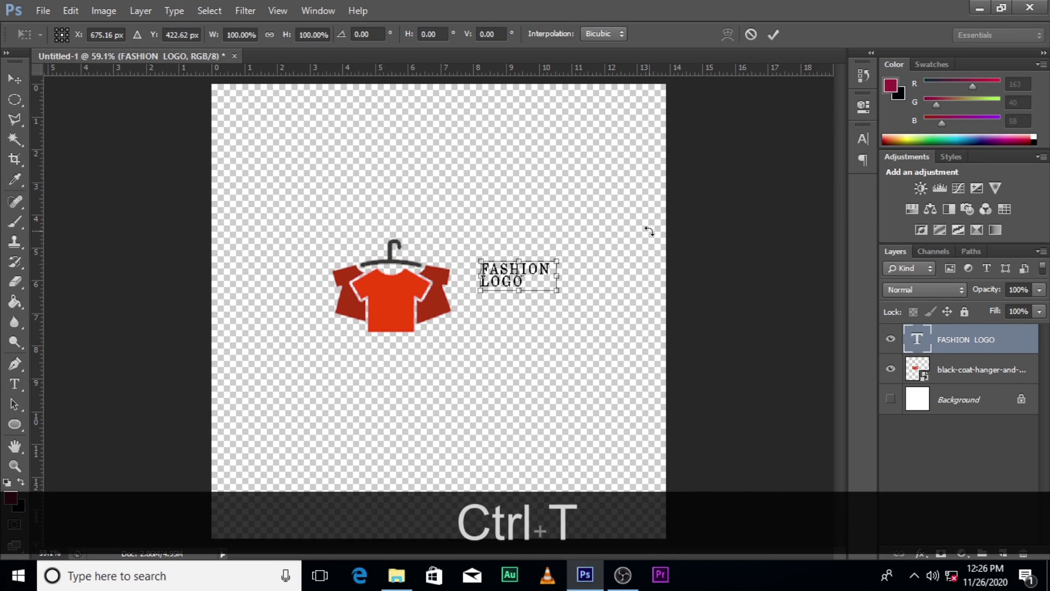
drag(558, 261, 545, 309)
drag(650, 341, 624, 332)
drag(552, 320, 538, 318)
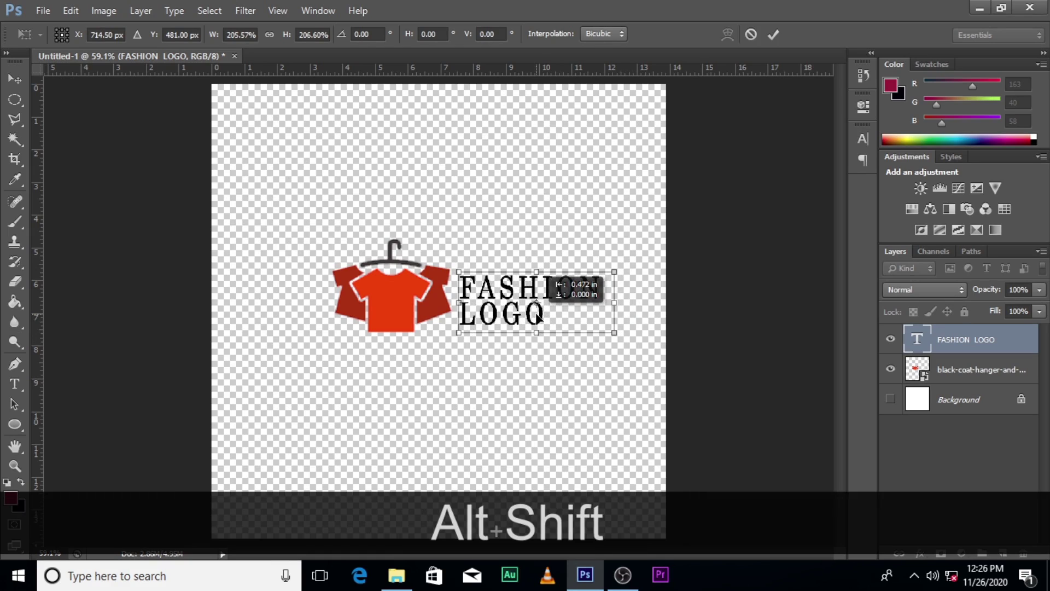
key(Return)
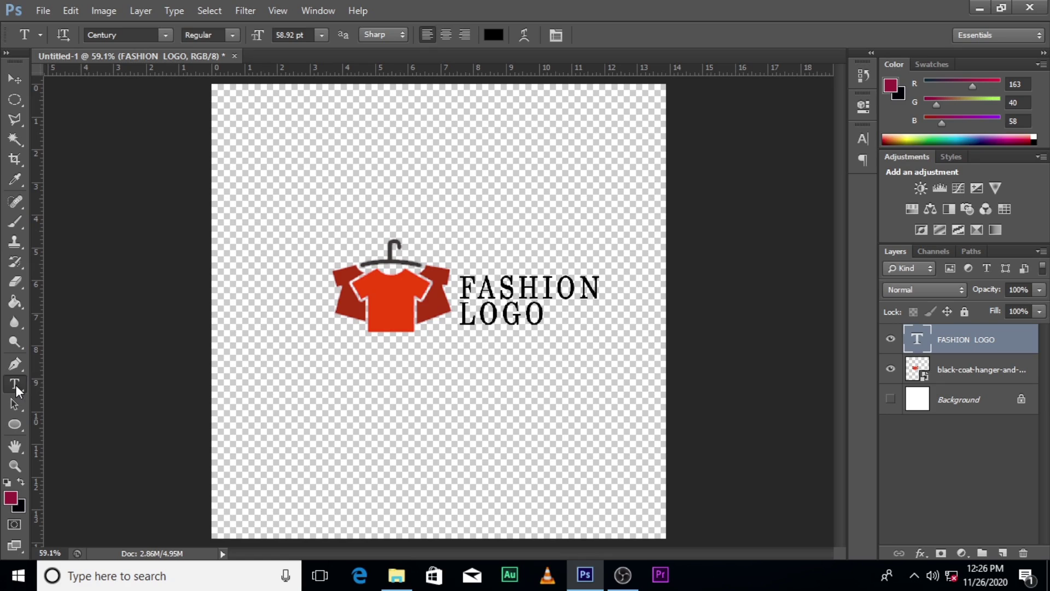
Draw a thin rectangle about 341 by 5 px with a 3 pt black stroke directly beneath the FASHION LOGO text
click(15, 385)
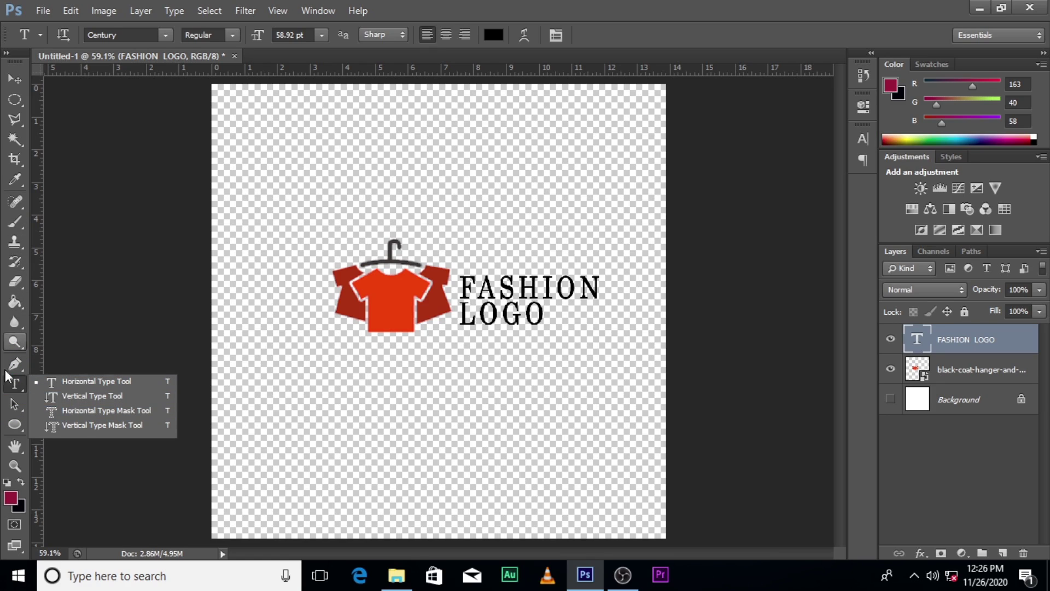
drag(15, 425, 73, 422)
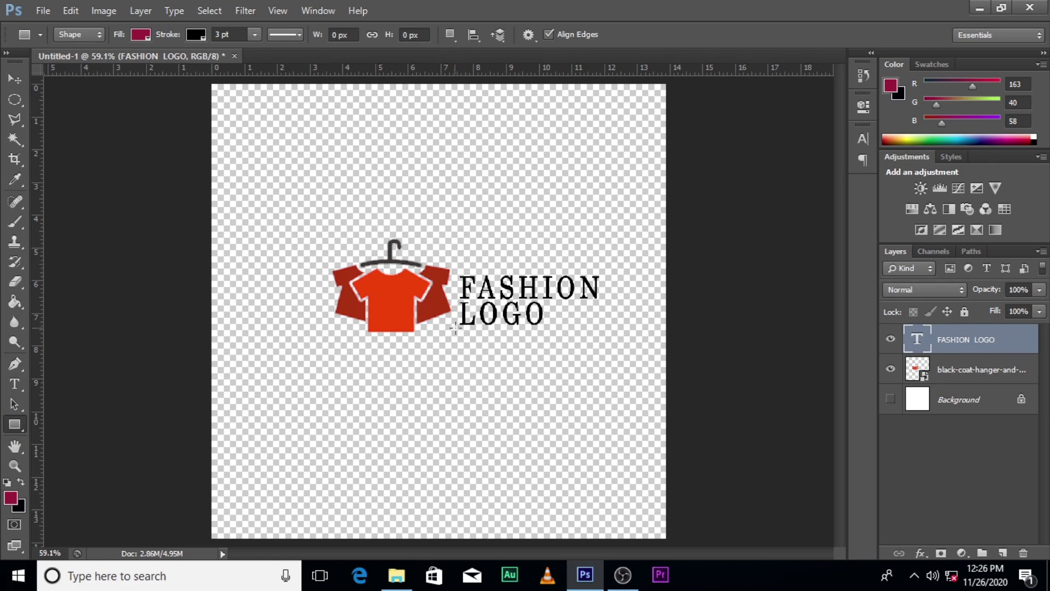
drag(457, 326, 611, 327)
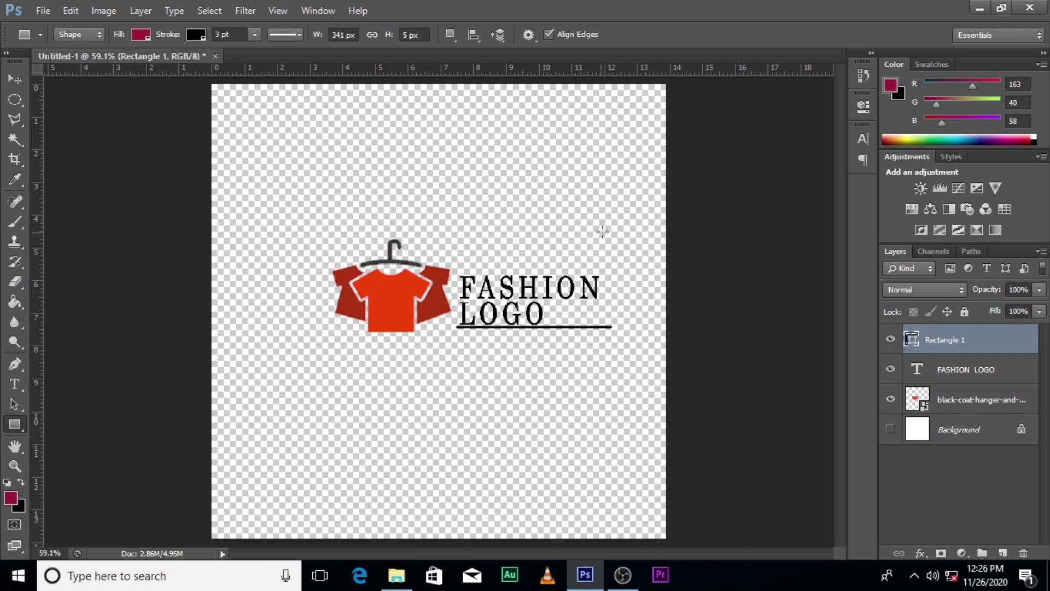
Nudge the thin rectangle right to line up with the text's left edge, and raise it to just above FASHION
key(v)
key(Right)
key(Right)
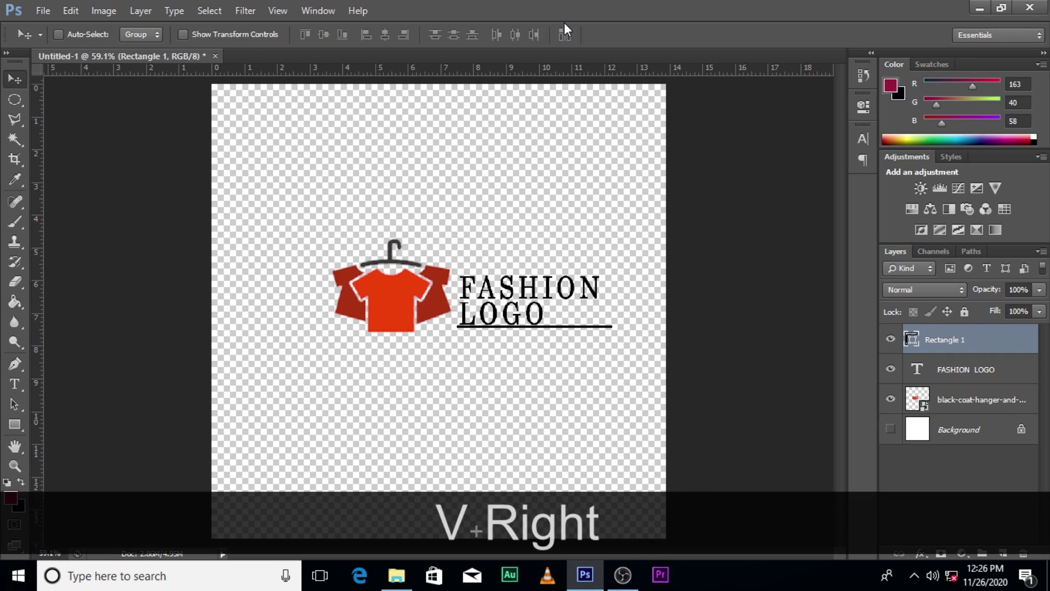
key(Right)
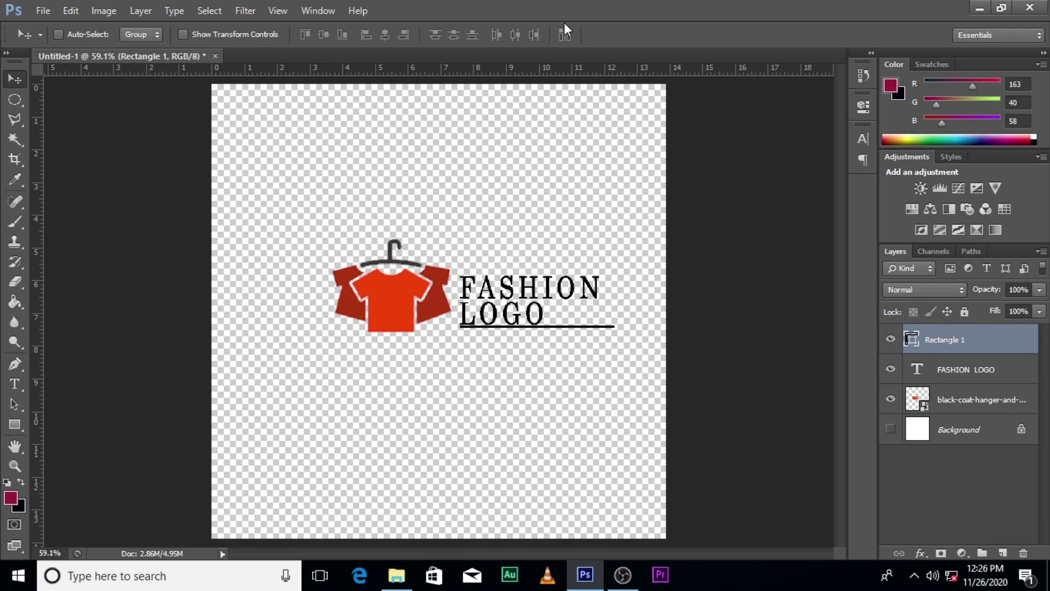
key(shift+Up)
key(shift+Up)
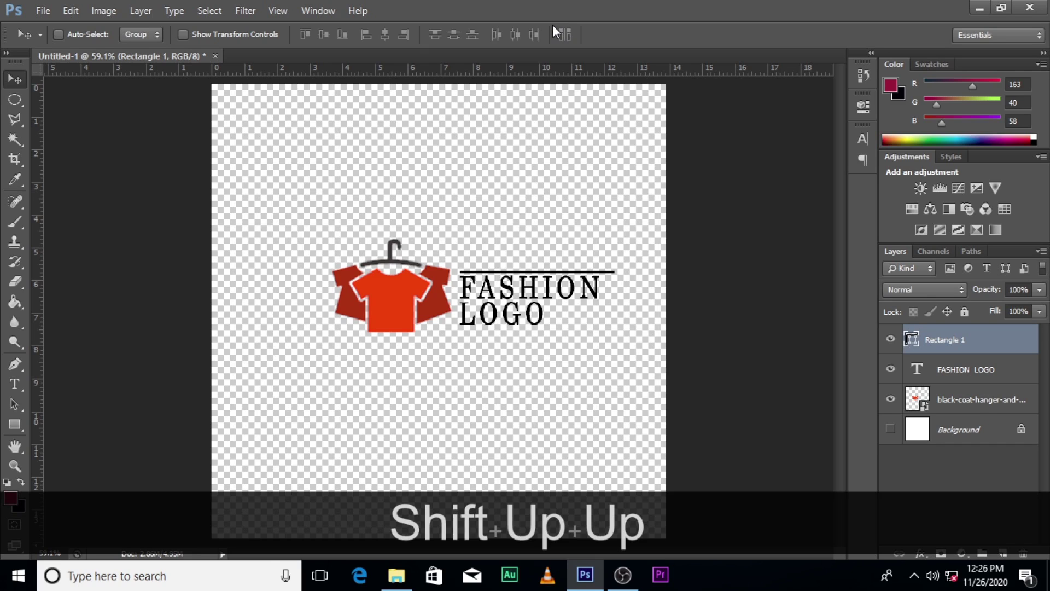
Select the line and the FASHION LOGO text together and adjust their vertical position beside the t-shirt artwork
shift+click(958, 364)
key(shift+Up)
key(shift+Up)
key(shift+Up)
key(shift+Up)
key(shift+Up)
key(shift+Up)
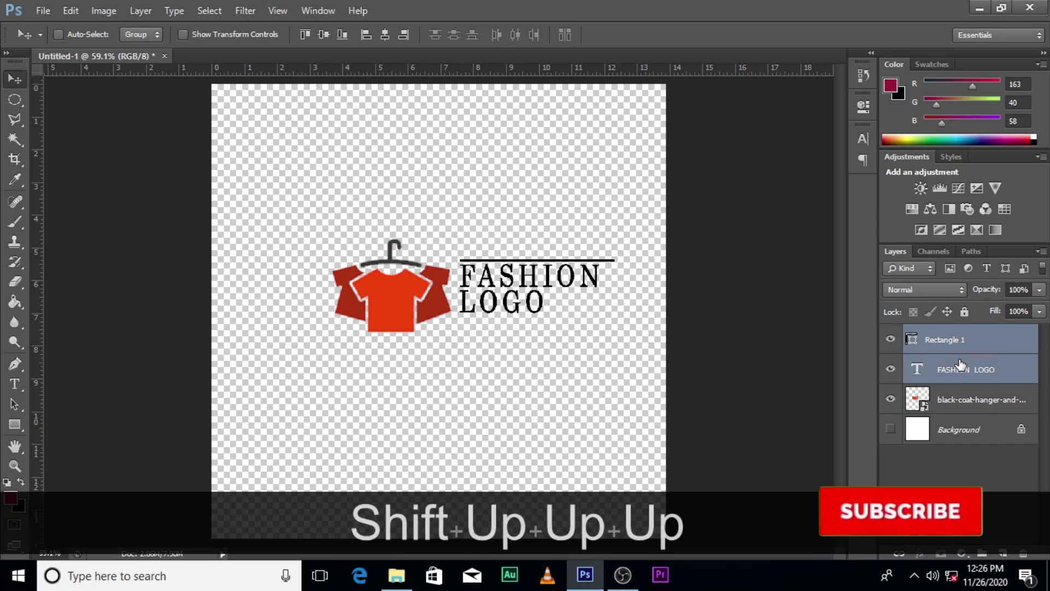
key(Down)
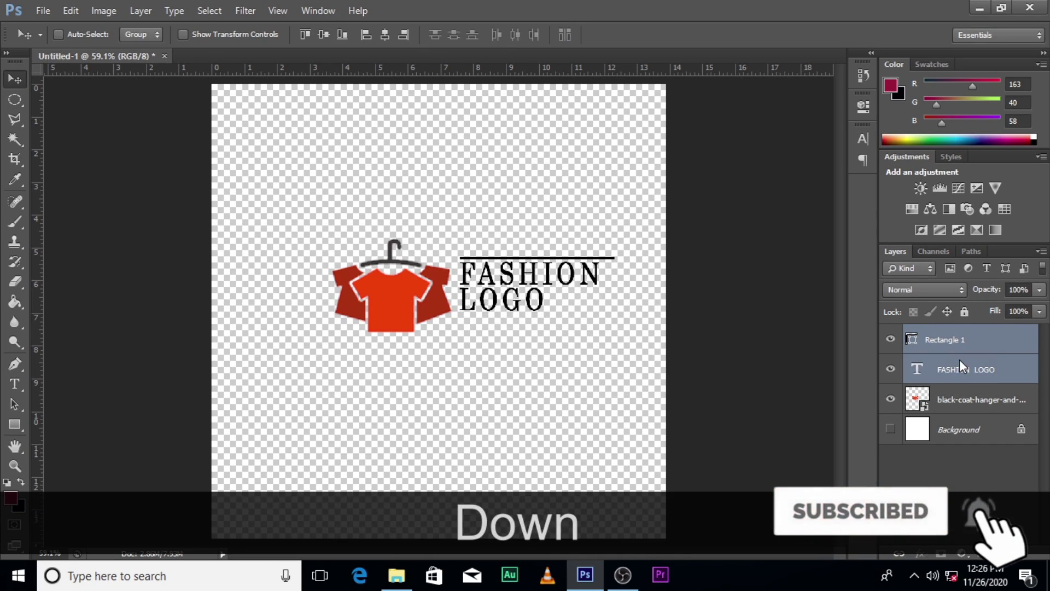
key(Down)
key(Down)
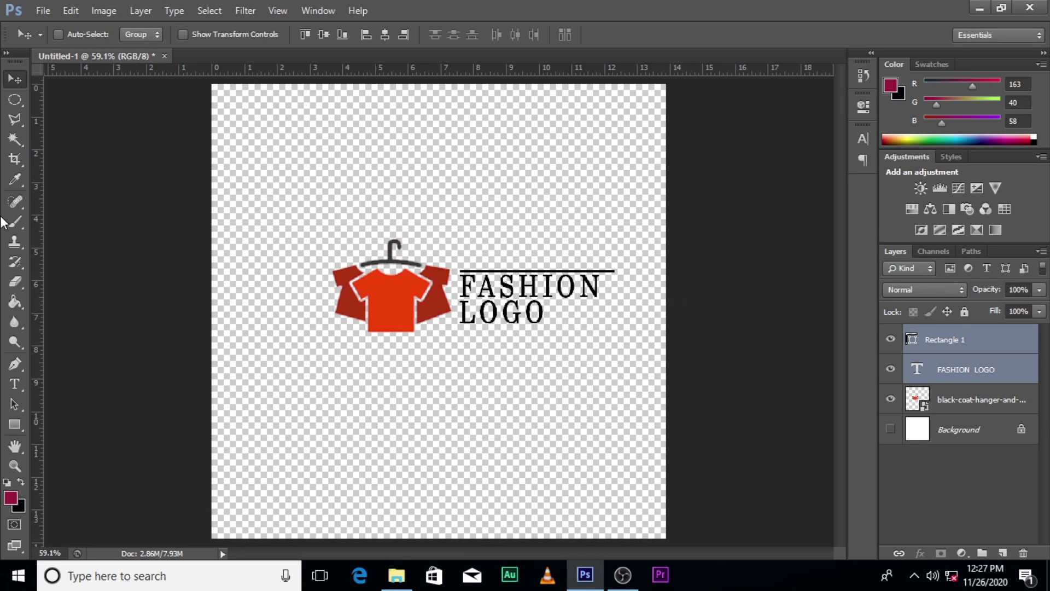
Add vertical guides at the left edge of the t-shirt artwork and at the right end of the line
drag(37, 249, 334, 284)
drag(44, 334, 615, 355)
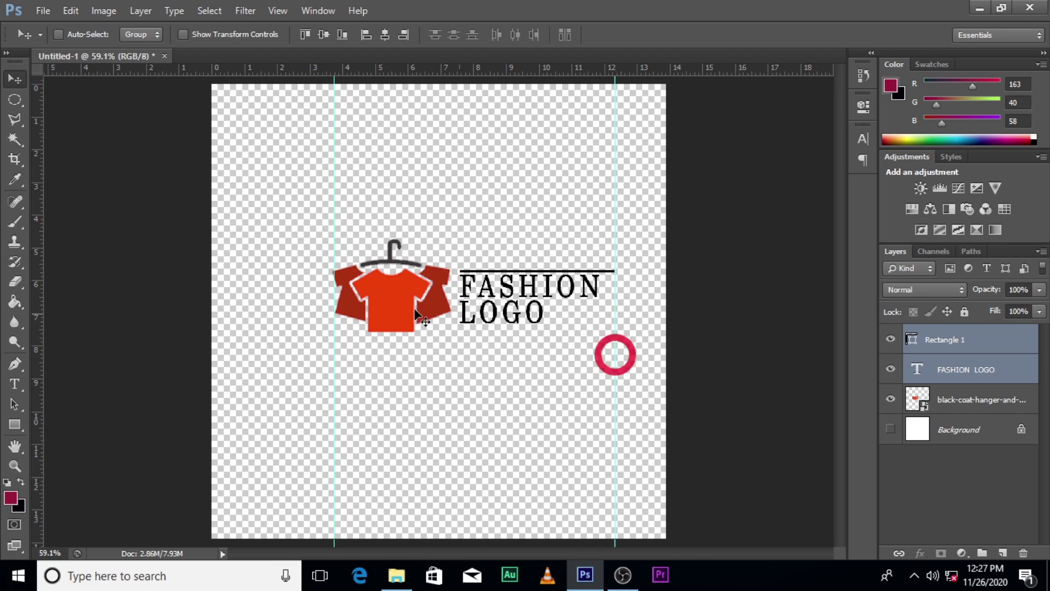
Add a text line with a placeholder phone number below the t-shirt artwork
key(t)
click(357, 397)
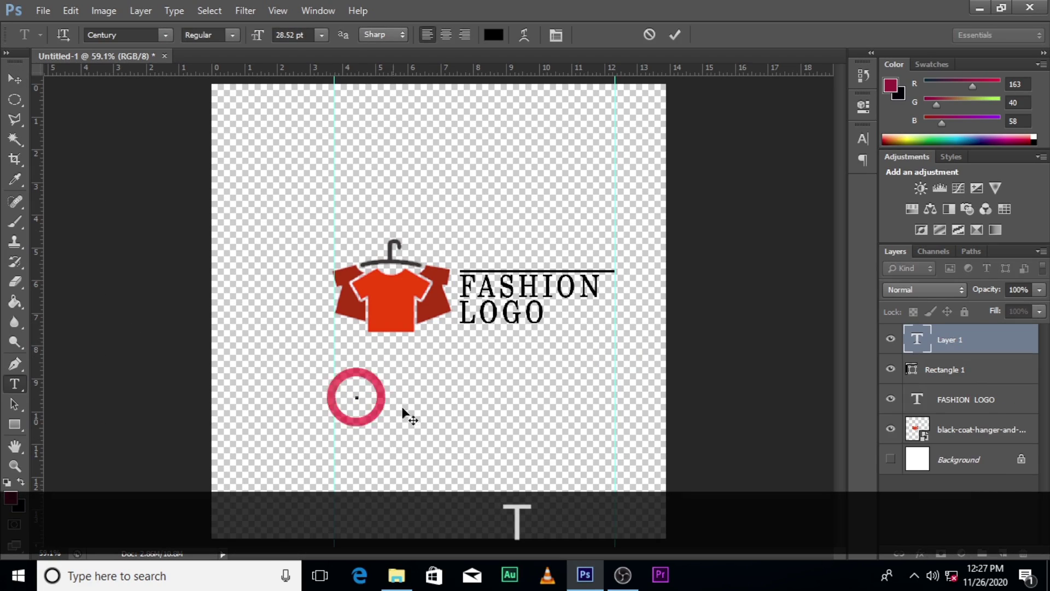
text(0)
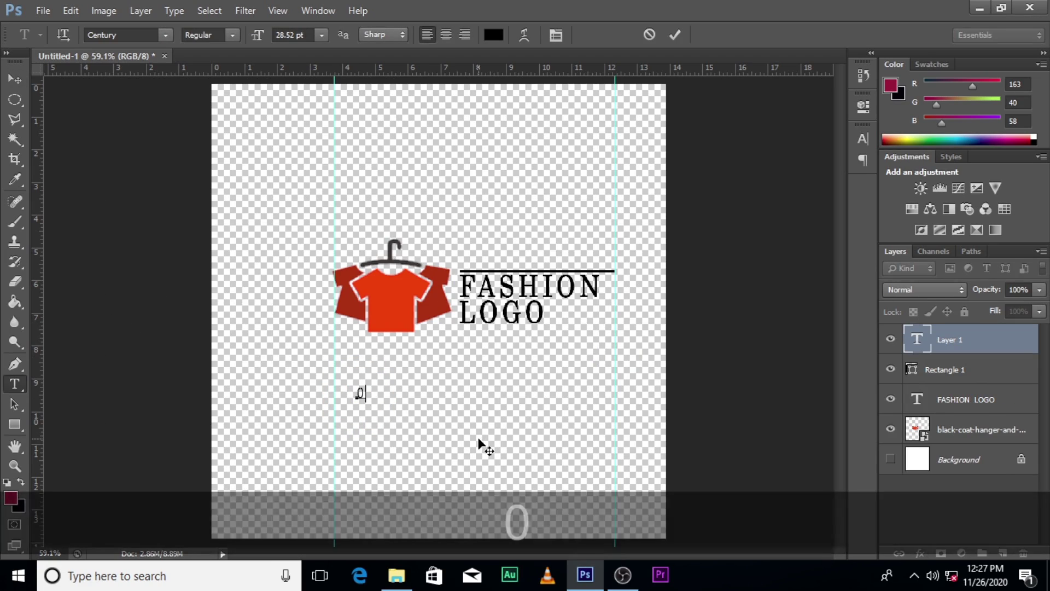
text(20 000 0000)
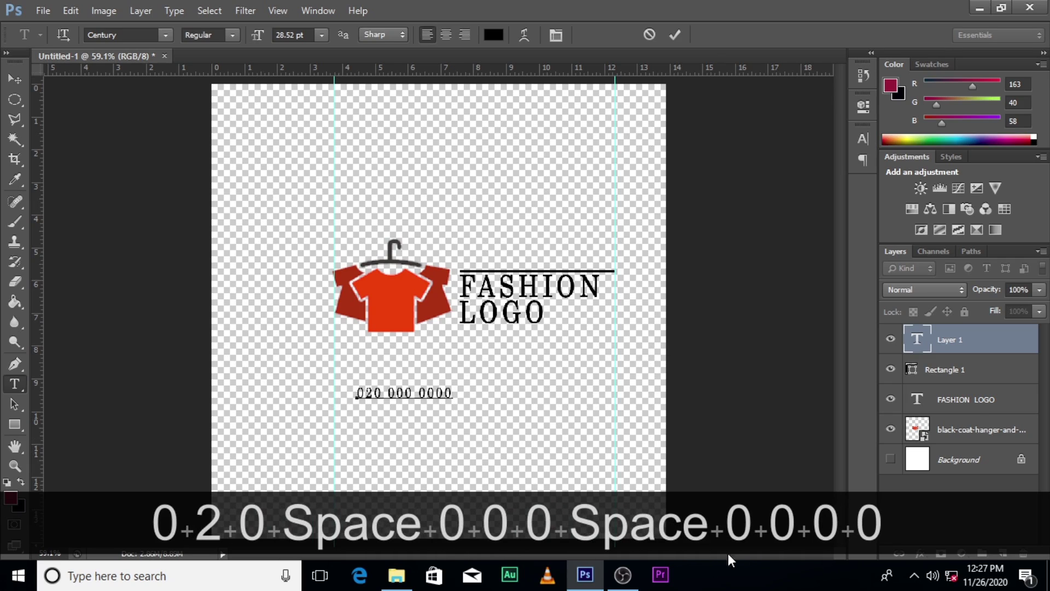
click(932, 328)
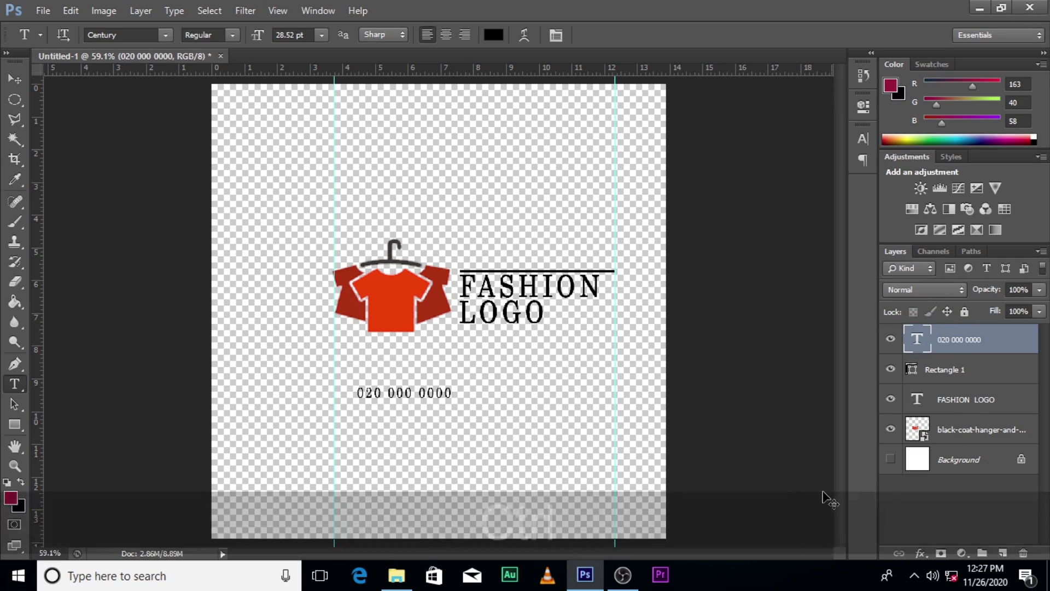
Set the phone number text's font to Franklin Gothic
click(863, 139)
click(765, 147)
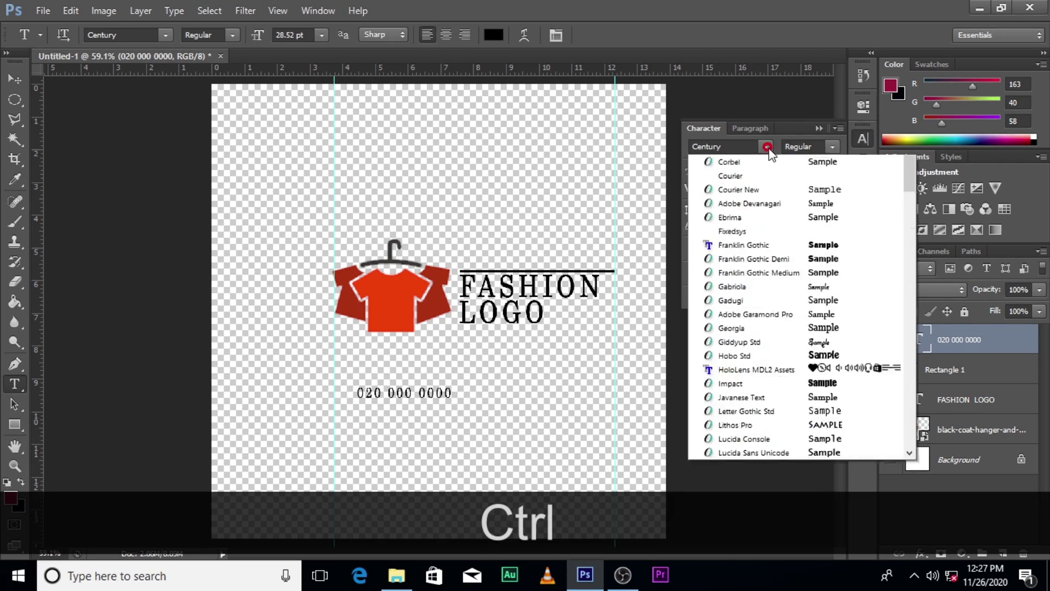
mouse_move(908, 233)
mouse_down()
mouse_move(904, 284)
mouse_move(900, 239)
mouse_up()
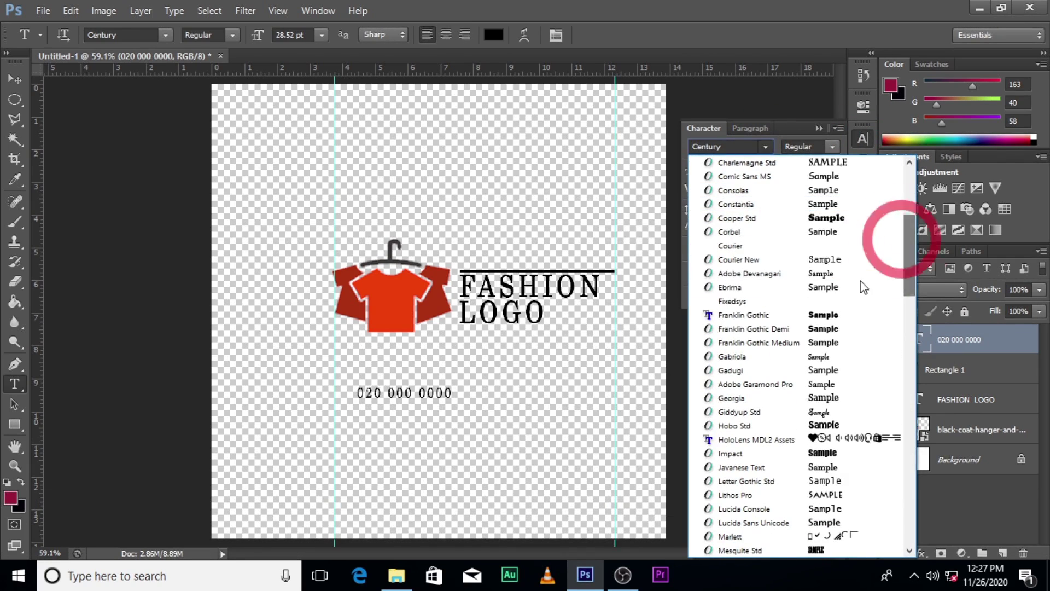
click(825, 314)
drag(690, 210, 681, 209)
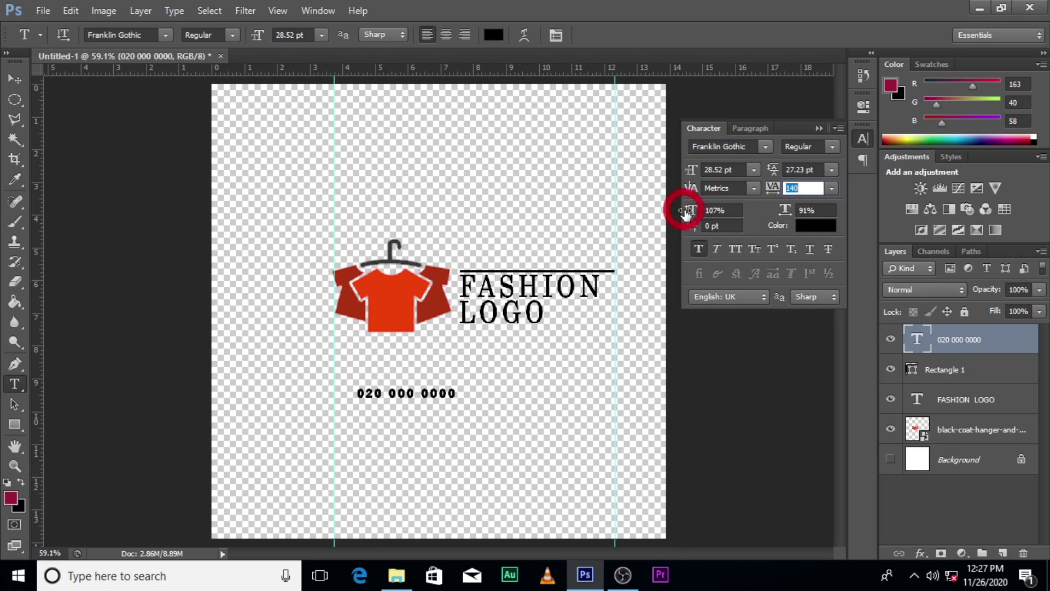
Move the phone number text up so it sits closer beneath the t-shirt artwork
double_click(958, 339)
key(ctrl+t)
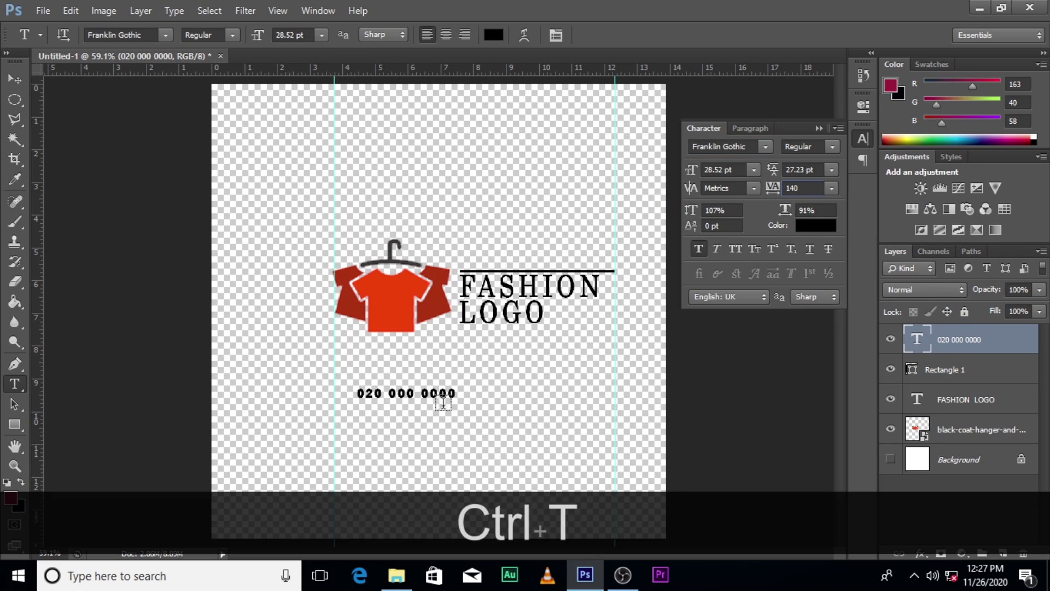
key(v)
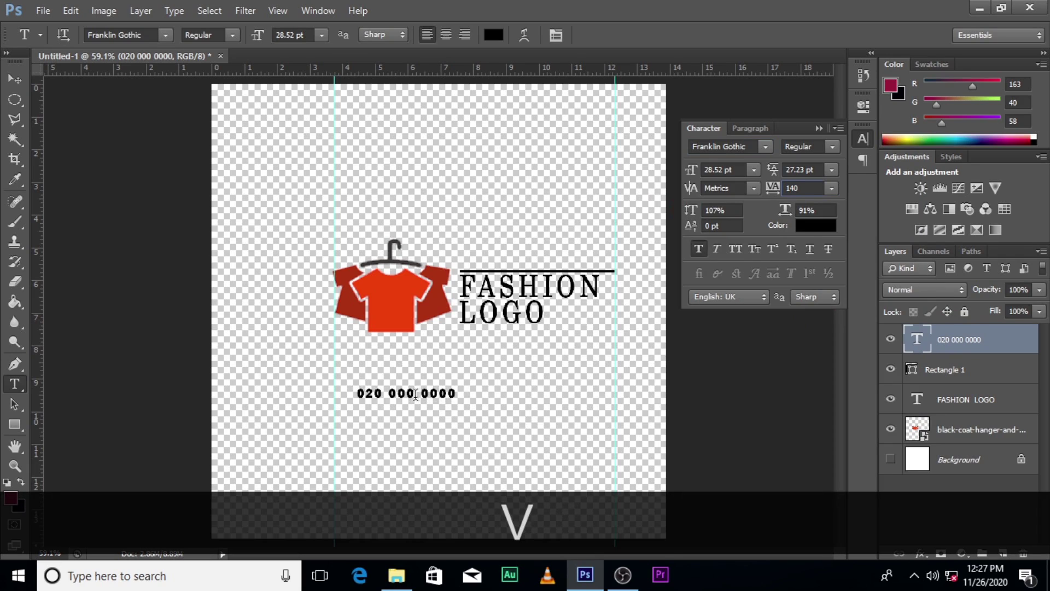
click(15, 79)
drag(379, 402, 373, 378)
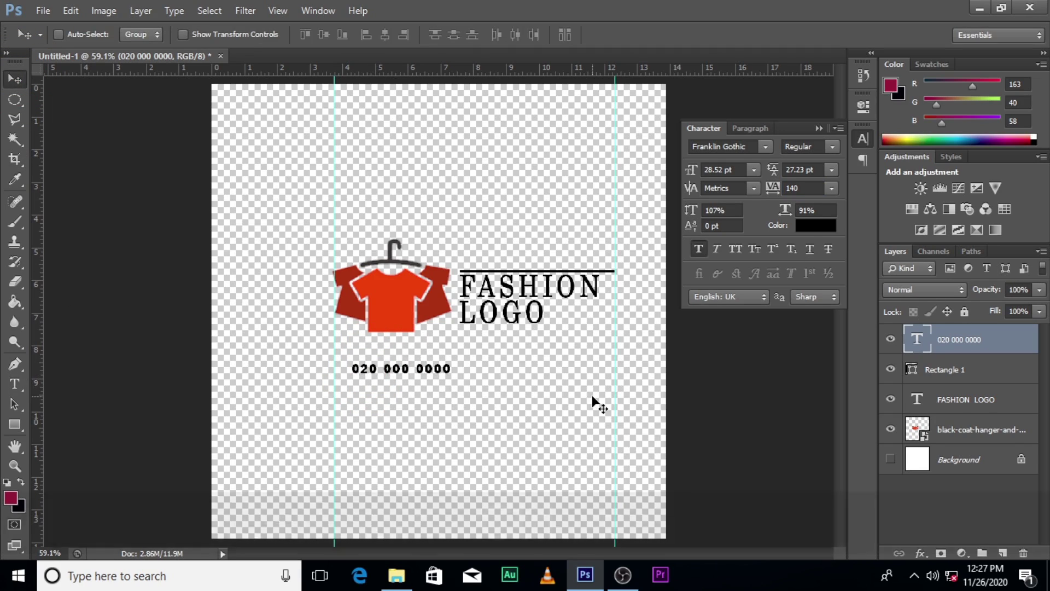
Duplicate the phone number text and place the copy beside the original on the same line
key(ctrl+j)
drag(423, 377, 583, 376)
click(957, 324)
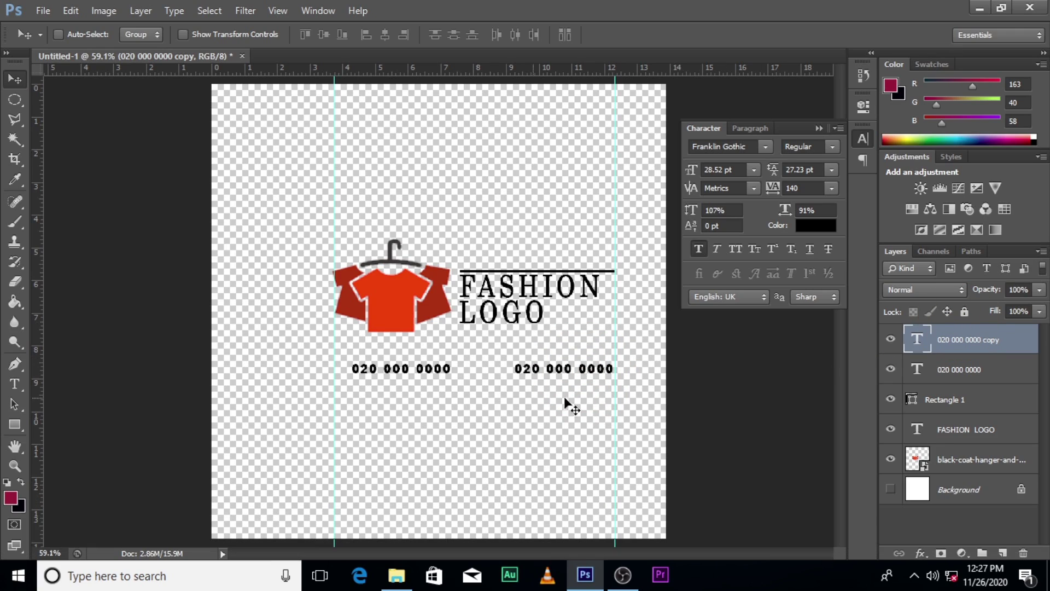
drag(583, 364, 528, 366)
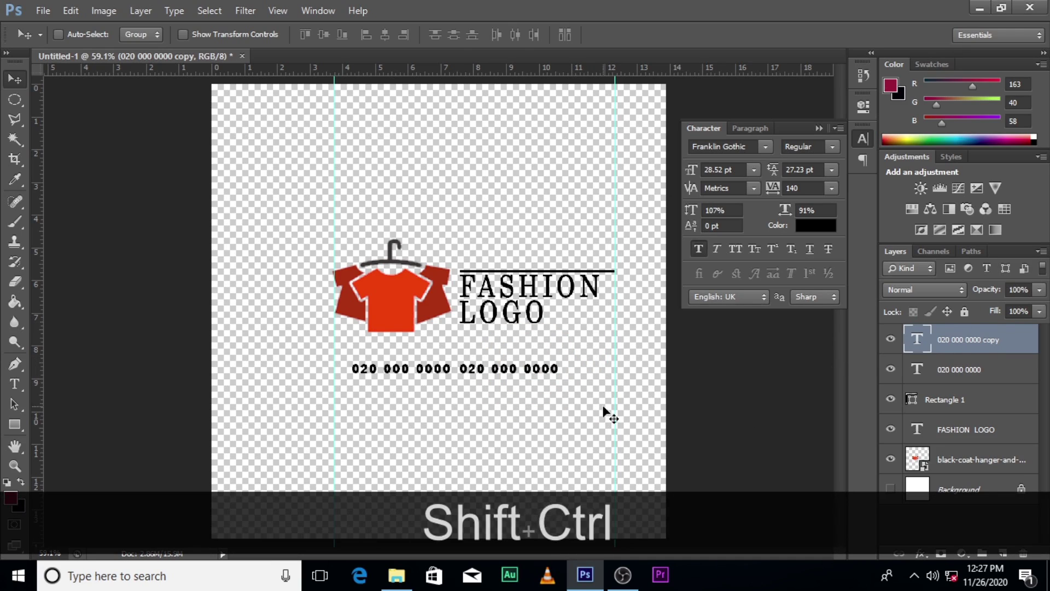
Select both phone number texts, enlarge them together to about 115% and shift them right between the guides
key(ctrl+shift+t)
key(Return)
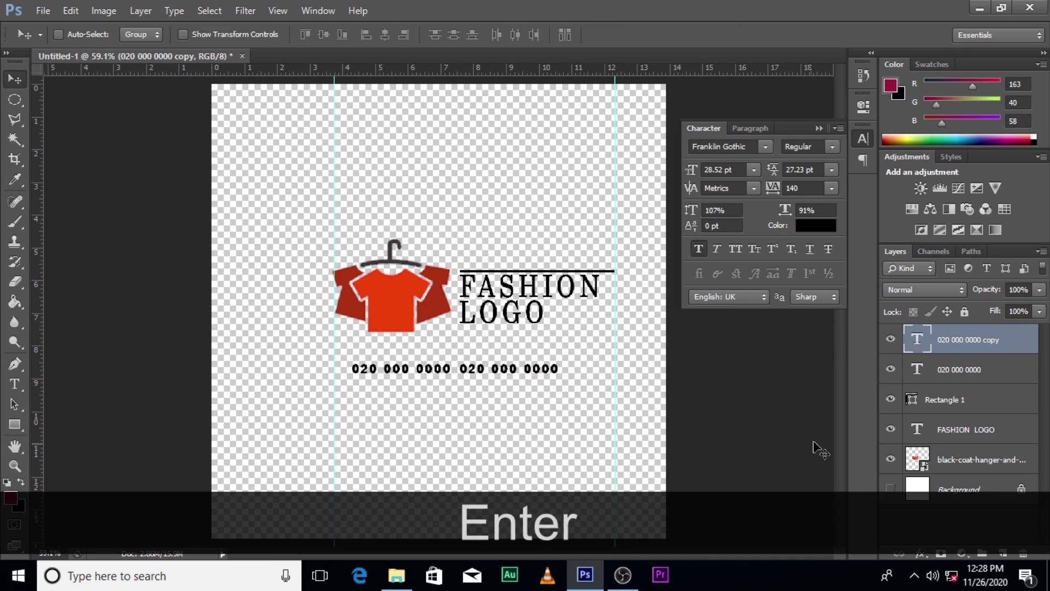
ctrl+click(962, 370)
key(ctrl+t)
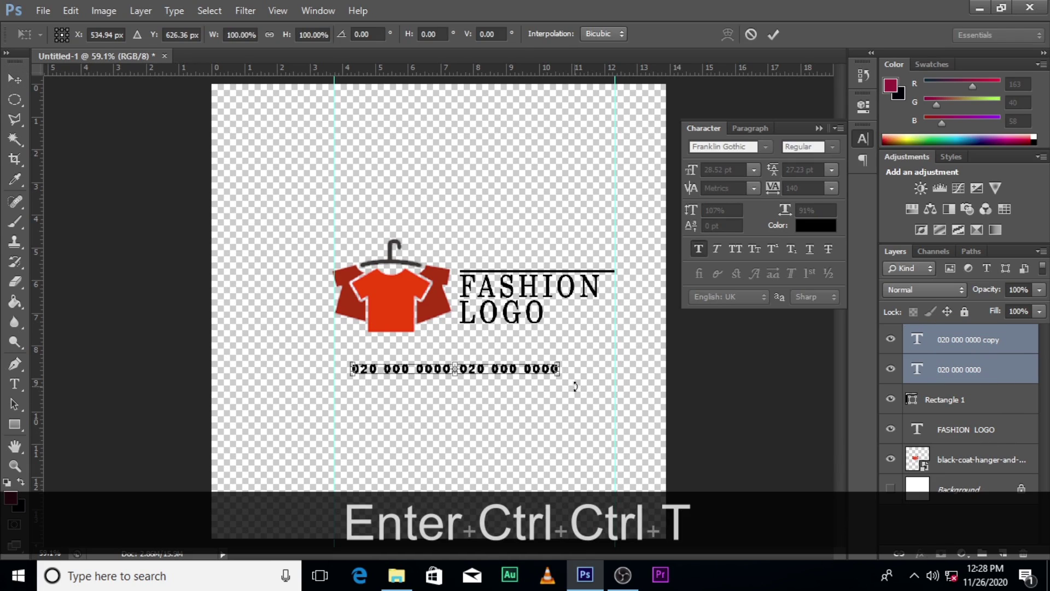
drag(556, 375, 570, 381)
drag(505, 371, 530, 370)
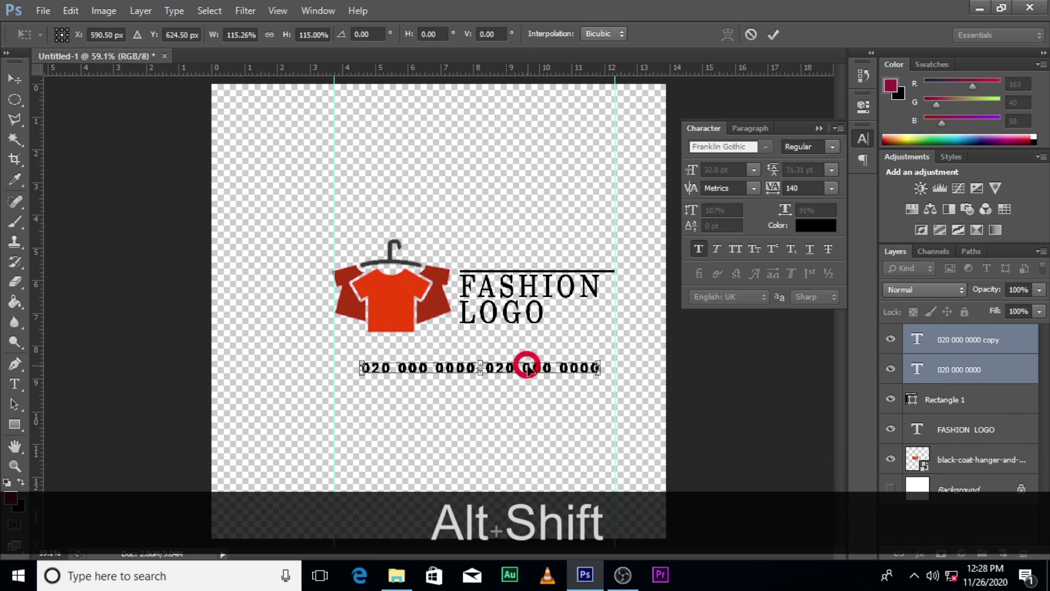
key(Return)
Nudge the second phone number right until its end meets the right guide
click(956, 340)
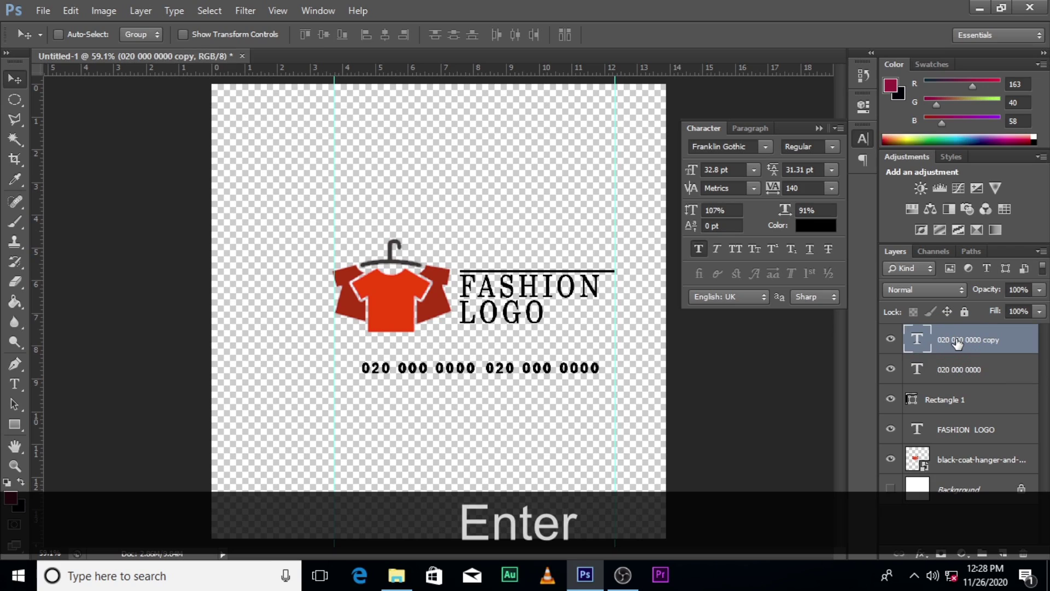
key(Right)
key(Right)
key(Right)
key(Right)
key(Right)
key(Right)
key(Right)
key(Right)
key(Right)
key(Right)
key(Right)
key(Right)
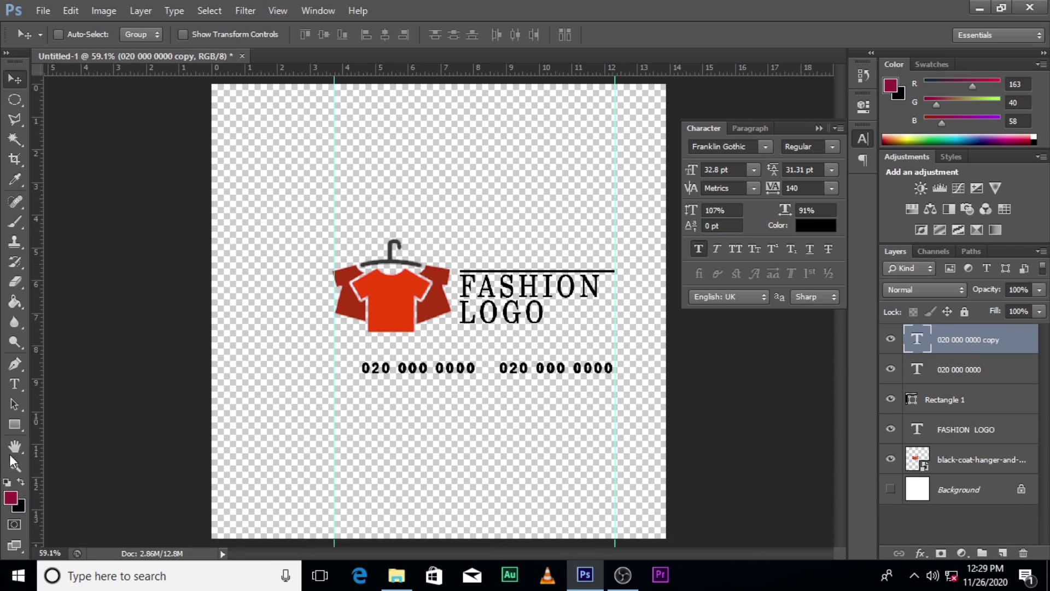
Draw a telephone custom shape about 38 px square at the left guide, in front of the first phone number
click(15, 363)
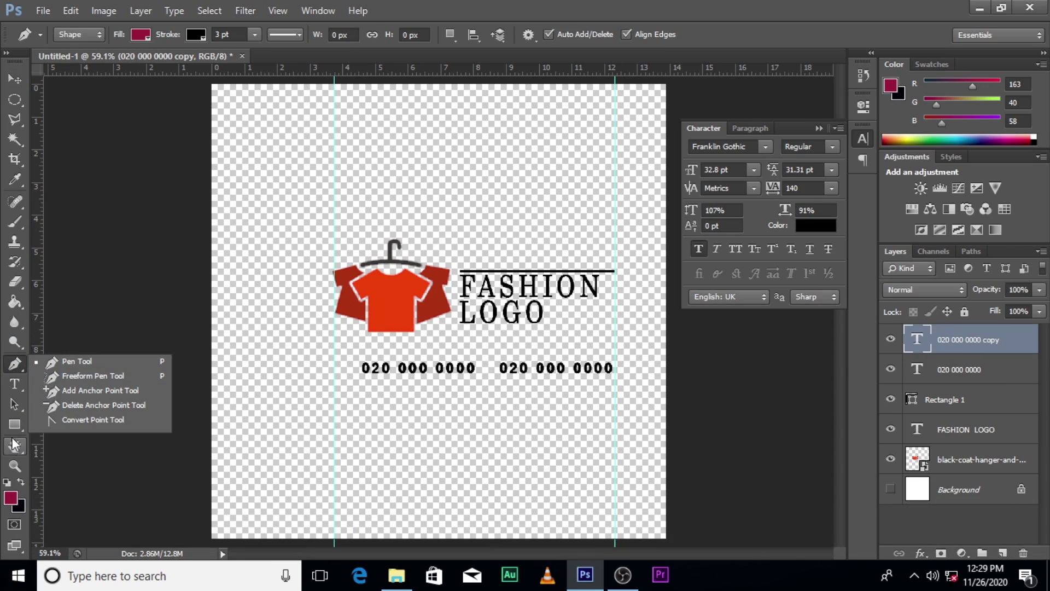
click(15, 425)
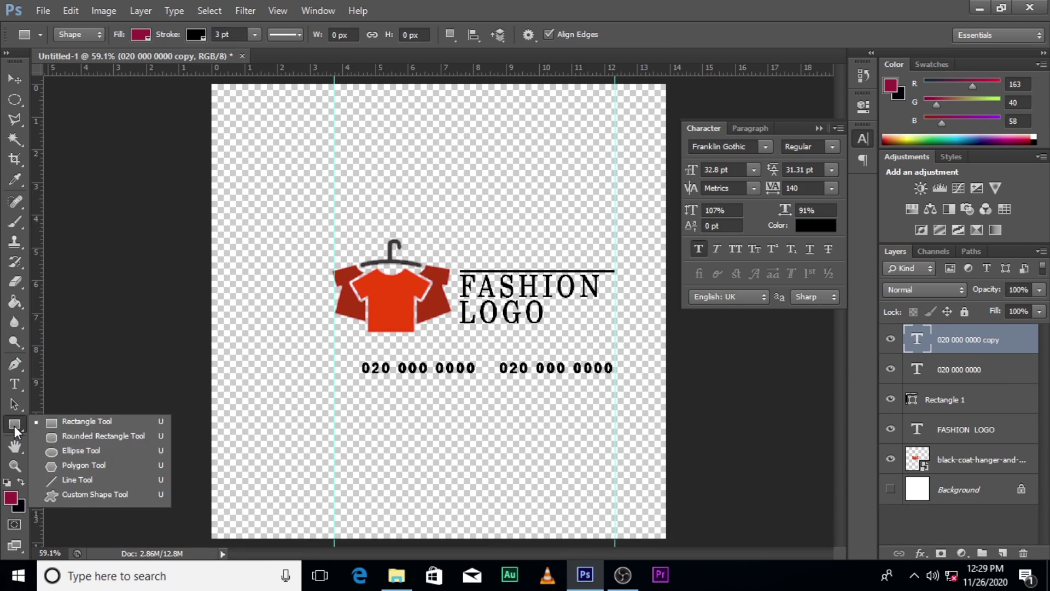
click(74, 494)
click(596, 34)
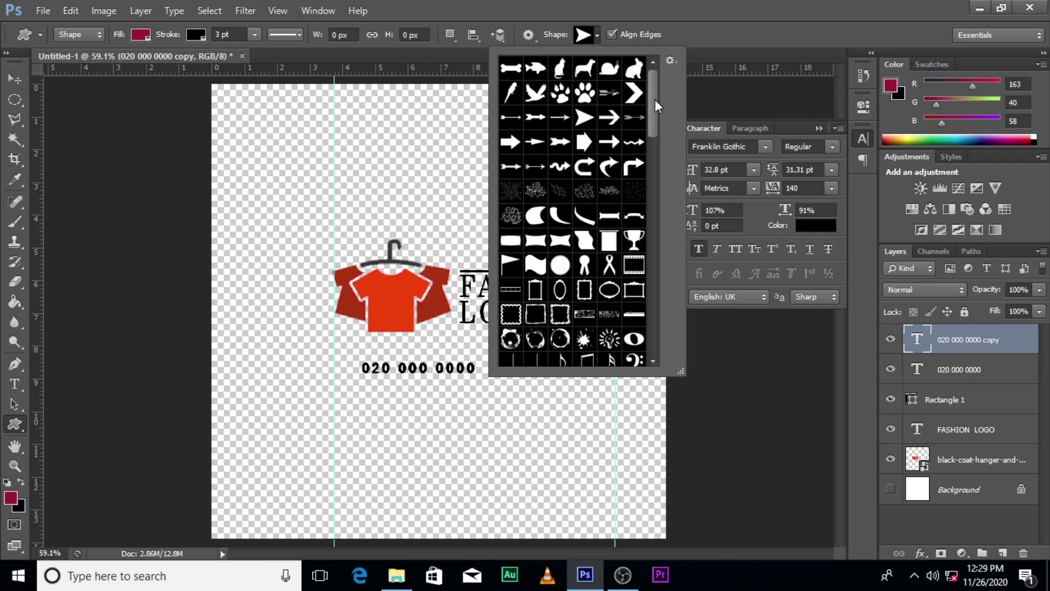
drag(654, 100, 646, 268)
click(535, 225)
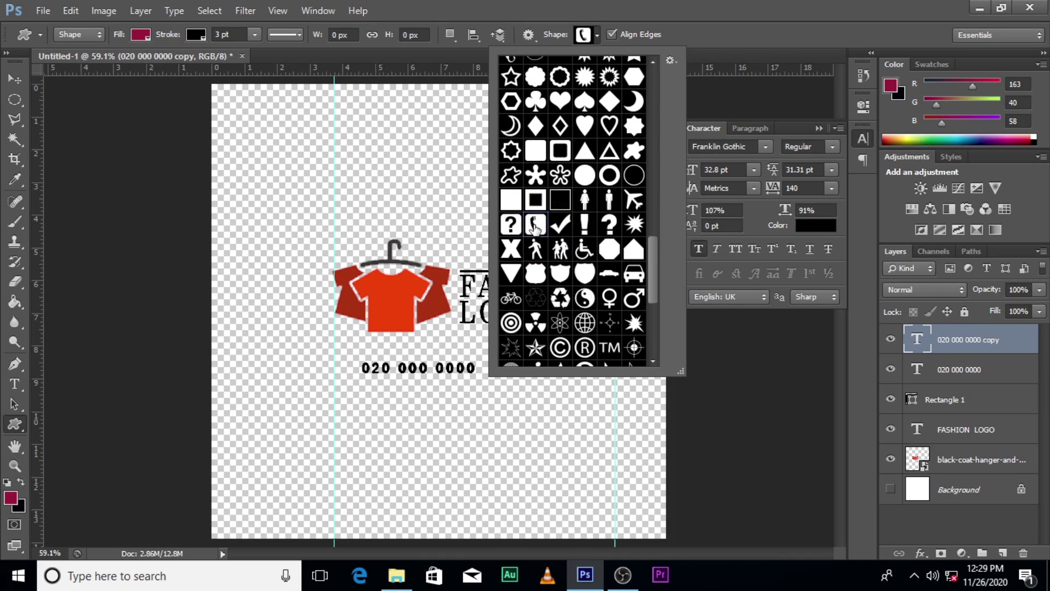
click(337, 361)
drag(336, 361, 351, 377)
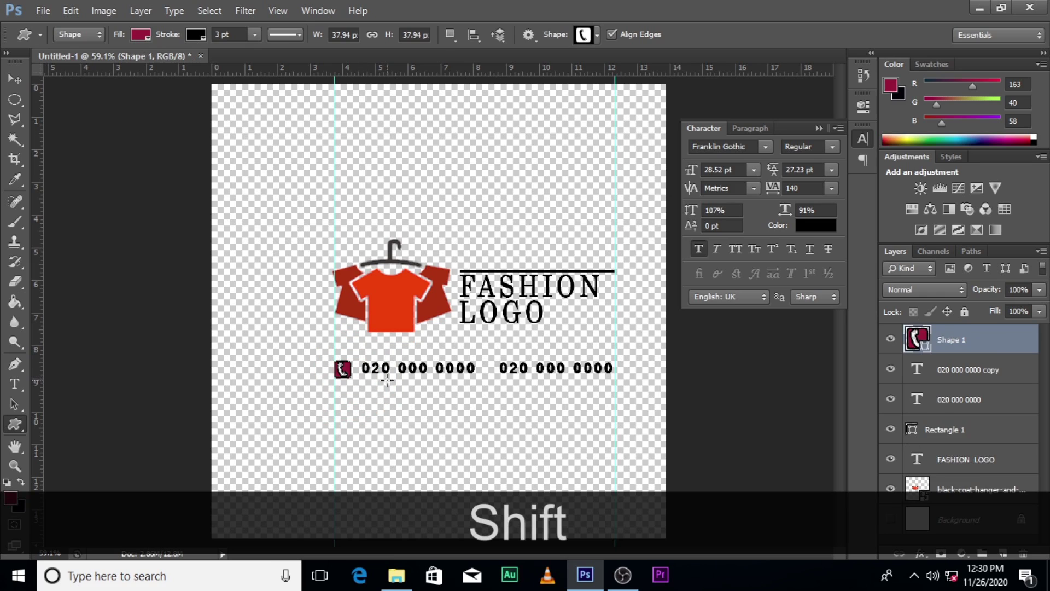
Remove the phone icon's stroke and fill it with the orange-red sampled from the front t-shirt
click(197, 34)
click(128, 64)
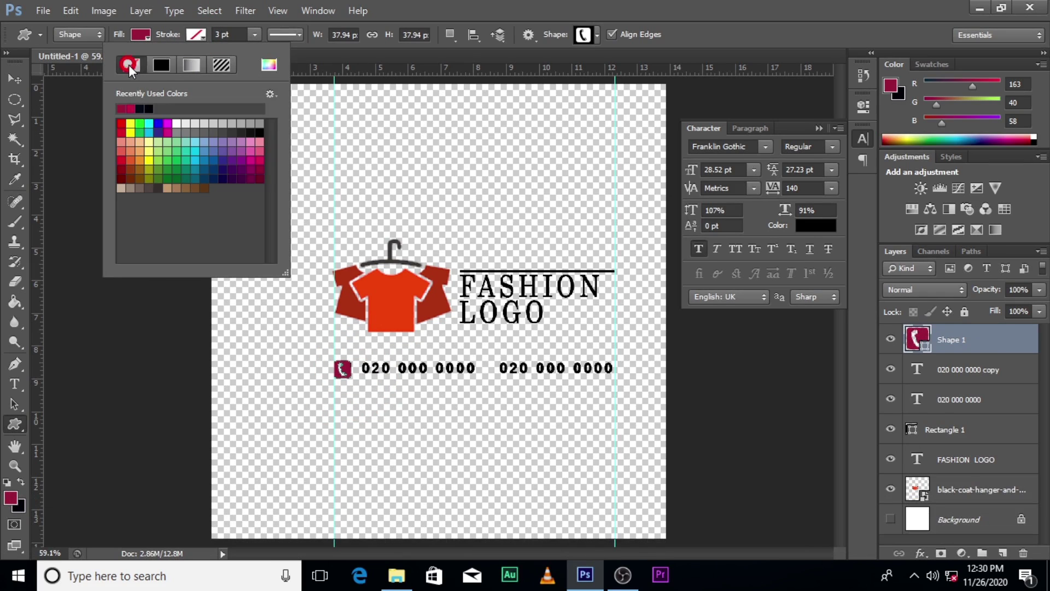
click(140, 36)
click(140, 37)
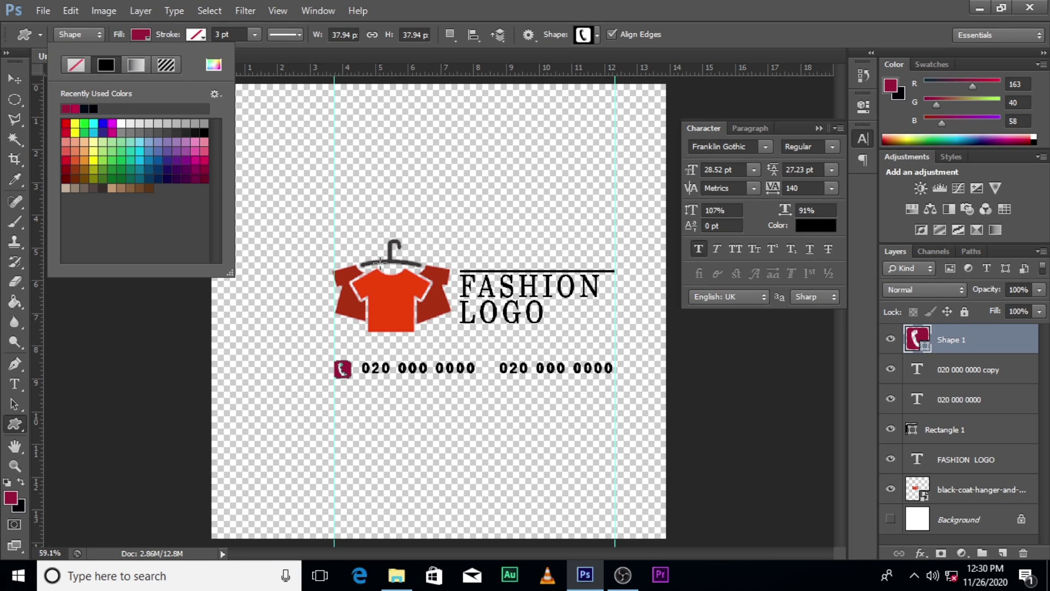
click(213, 66)
click(392, 272)
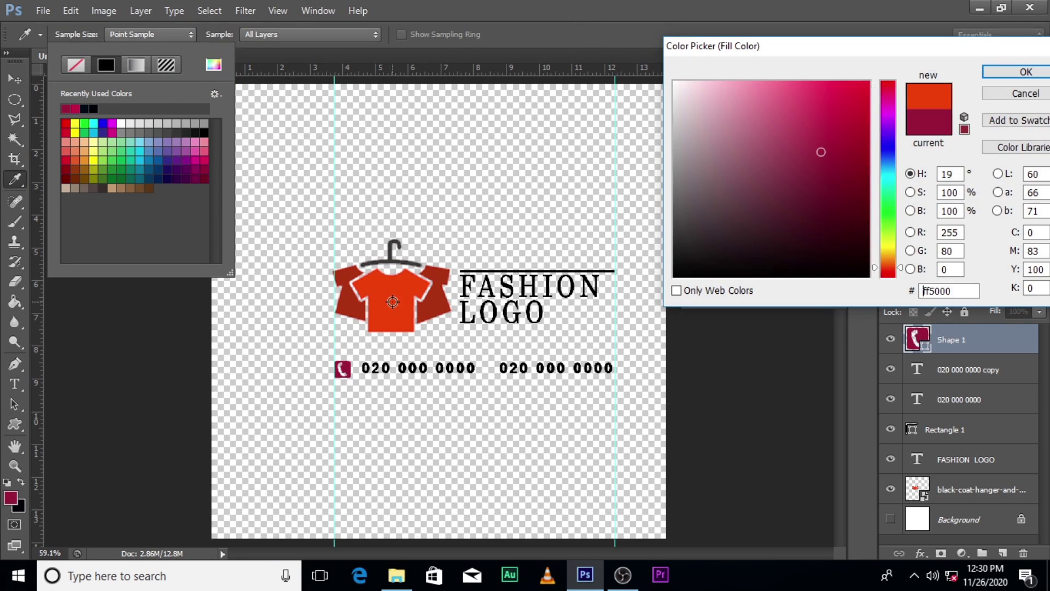
click(1025, 72)
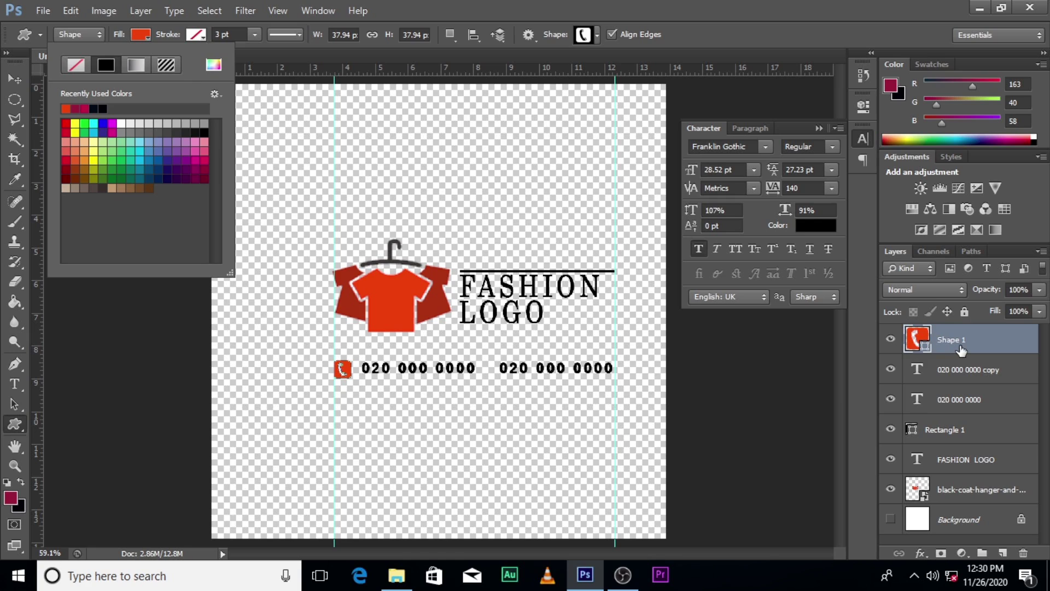
Duplicate the phone icon and move the copy right to the start of the second phone number
key(ctrl+j)
key(shift+Right)
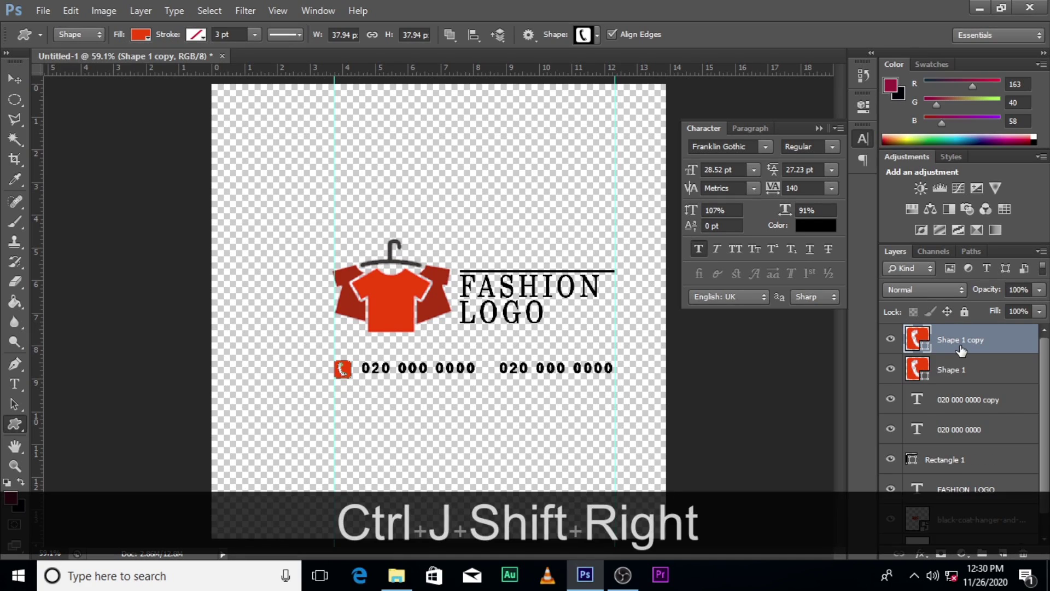
key(v)
key(shift+Right)
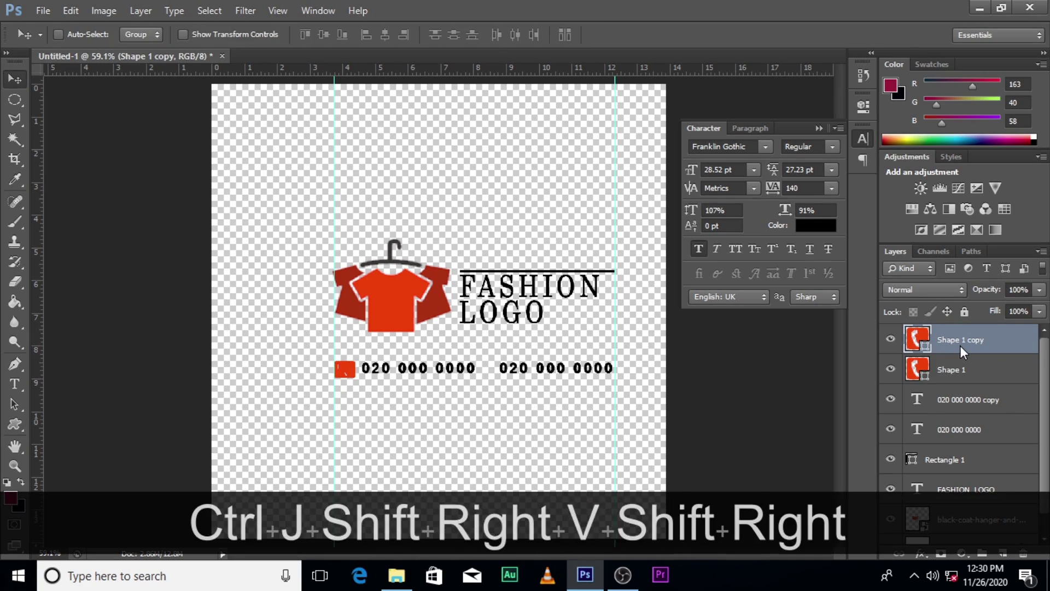
key(shift+Right)
key(shift+Right)
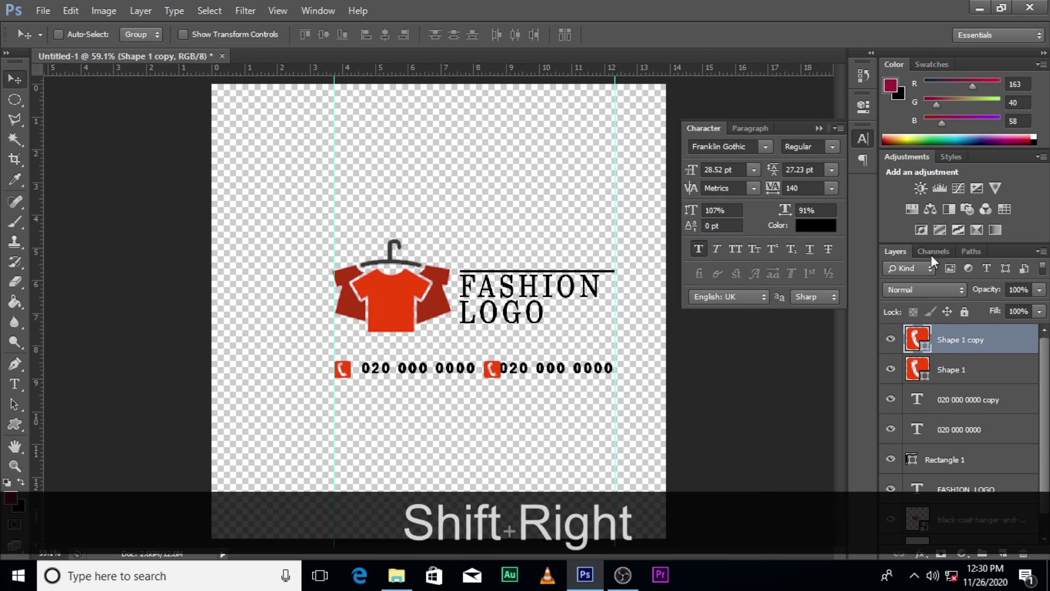
Select both phone icons and scale them down together to about 77%
ctrl+click(960, 369)
key(ctrl+t)
key(ctrl+equal)
key(ctrl+equal)
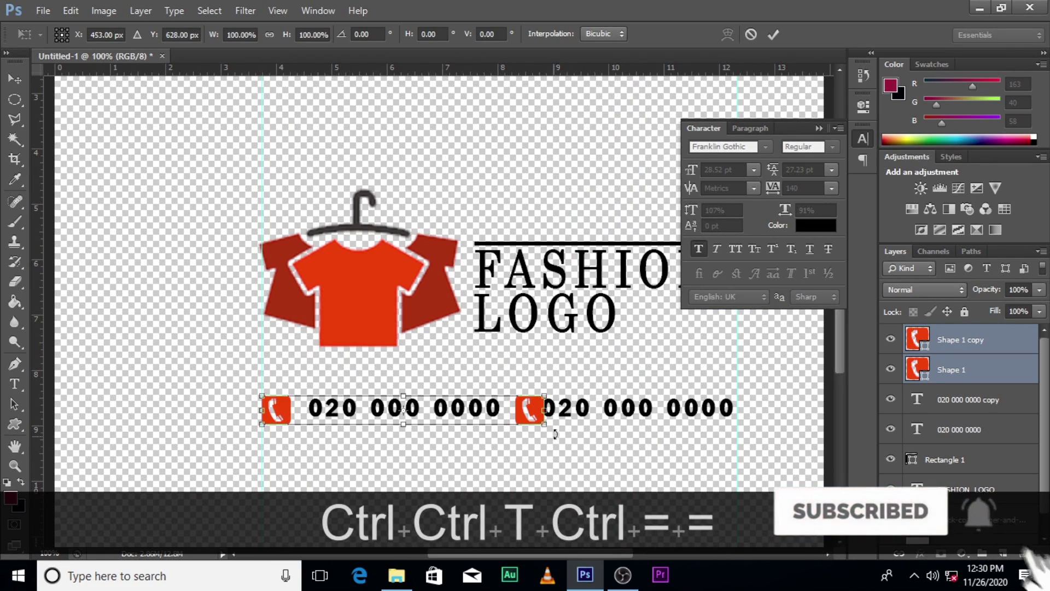
drag(545, 424, 515, 402)
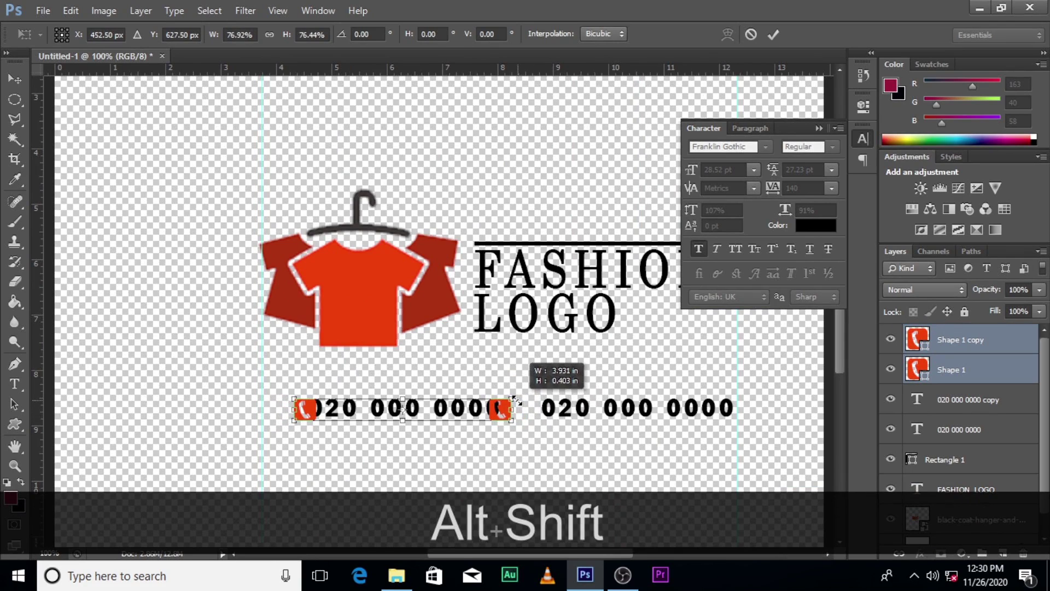
Raise the two phone icons 4 px and shift them left until the first one meets the left guide
key(Up)
key(Up)
key(Up)
key(Up)
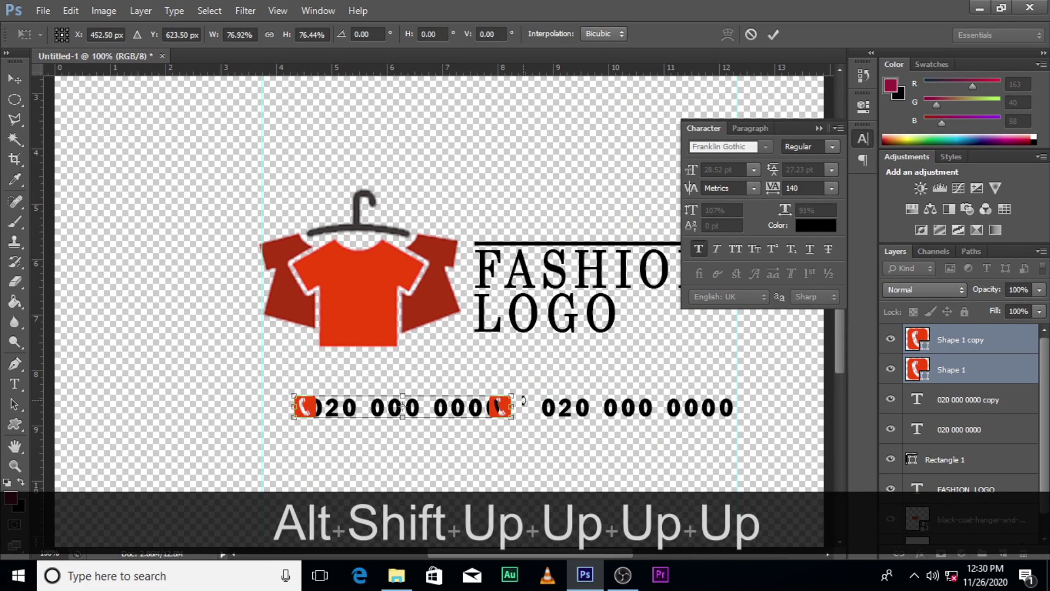
key(Left)
key(Left)
key(Left)
key(Left)
key(Left)
key(Left)
key(Left)
key(Left)
key(Left)
key(Left)
key(Left)
key(Left)
key(Left)
key(Left)
key(Left)
key(Left)
key(Left)
key(Left)
key(Left)
key(Left)
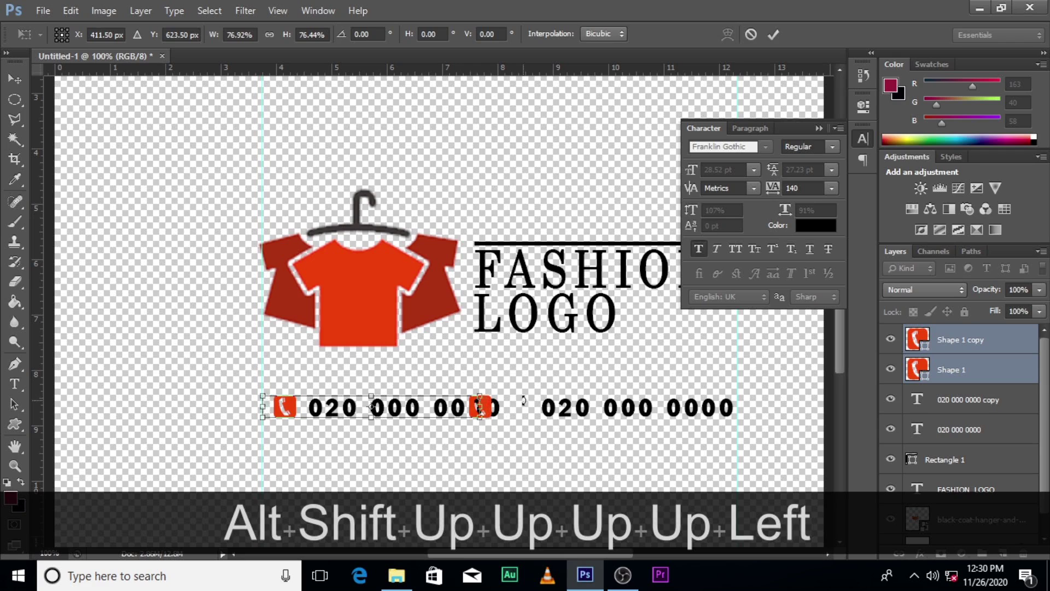
key(Return)
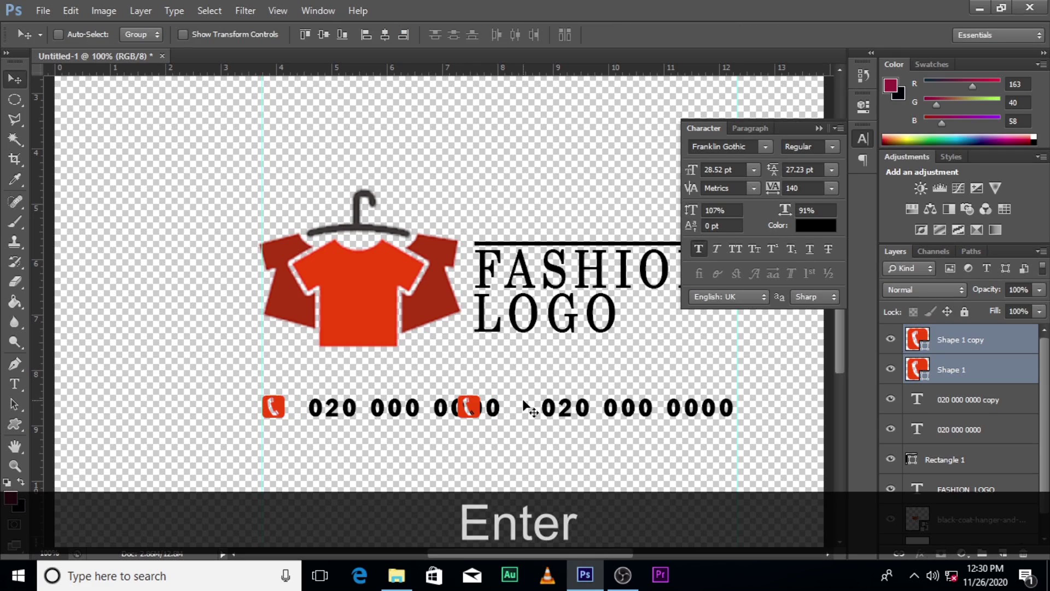
Move the copied phone icon right into the gap just before the second phone number
click(960, 335)
key(shift+Right)
key(shift+Right)
key(shift+Right)
key(shift+Right)
key(shift+Right)
key(shift+Right)
key(shift+Right)
key(shift+Right)
key(Left)
key(Left)
key(Left)
key(Left)
key(Left)
key(Left)
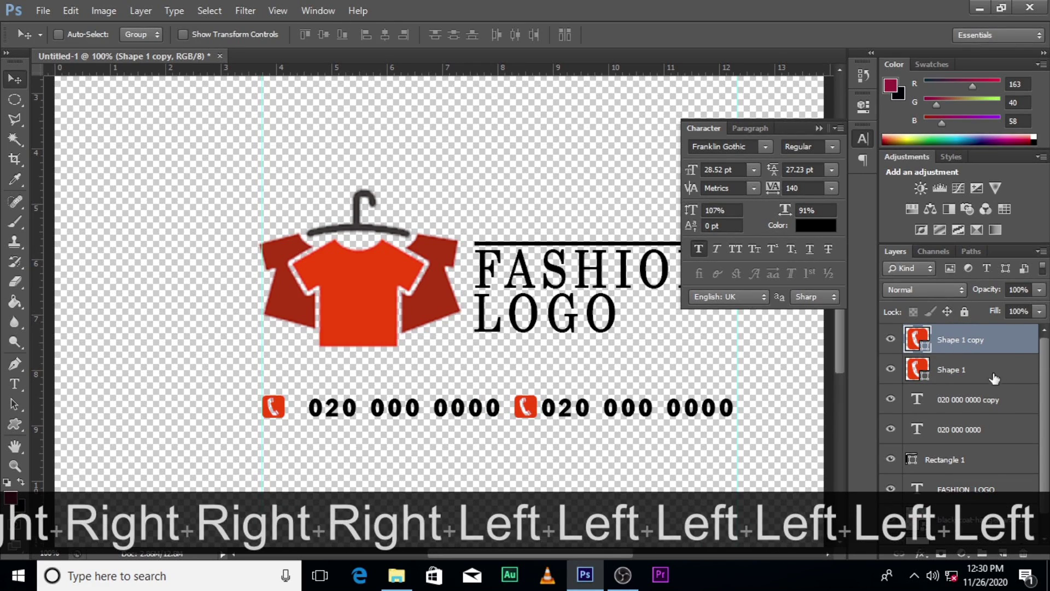
Move the first phone number left so it sits closer to its phone icon
click(969, 429)
key(Left)
key(Left)
key(Left)
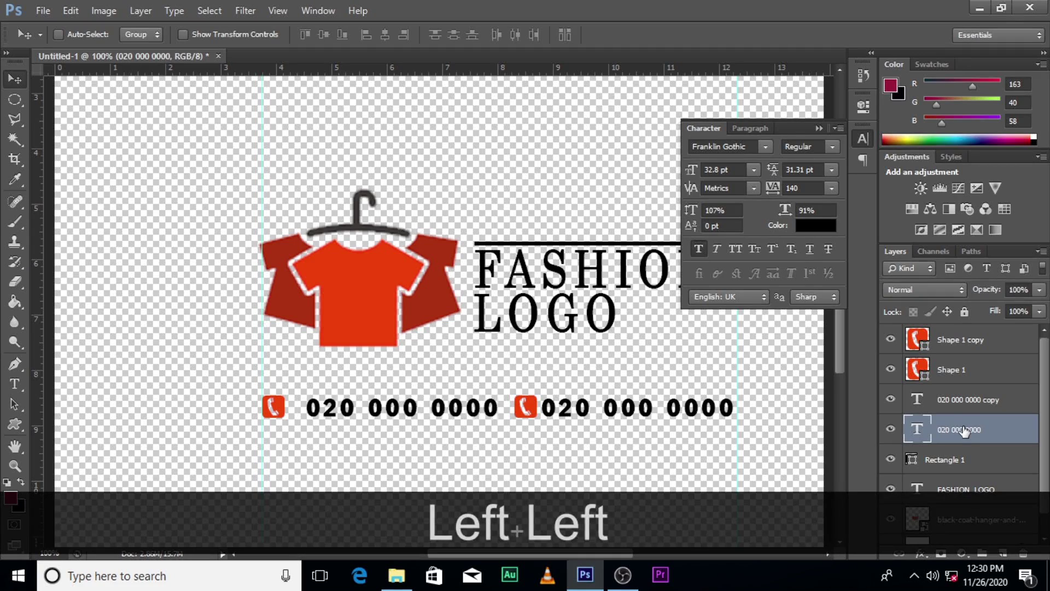
key(Left)
key(Left)
key(Left)
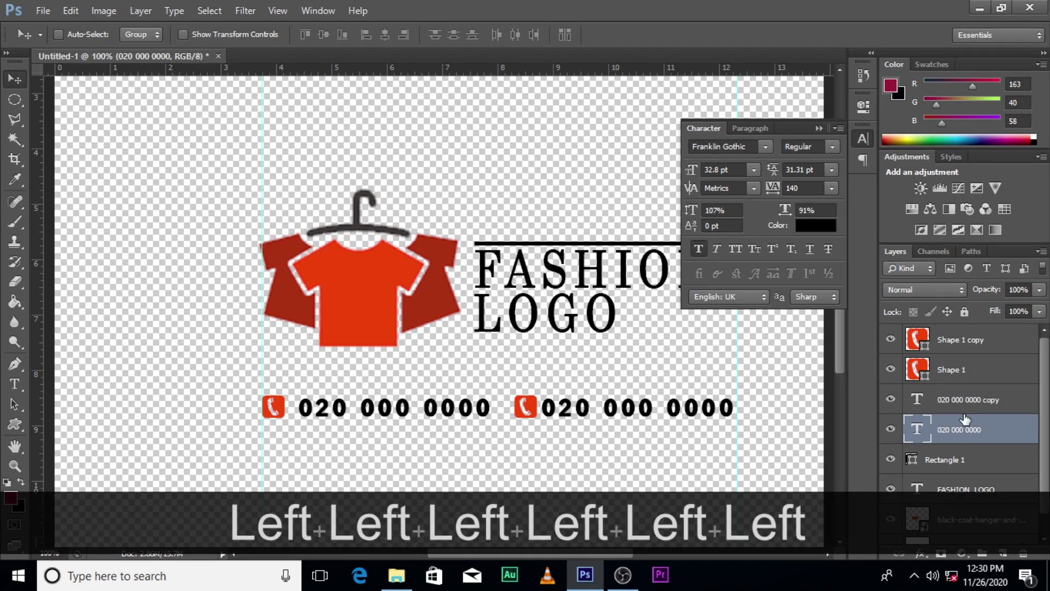
Nudge the second phone icon left 3 px, and shift both icons and the second phone number right 4 px
click(956, 370)
click(966, 335)
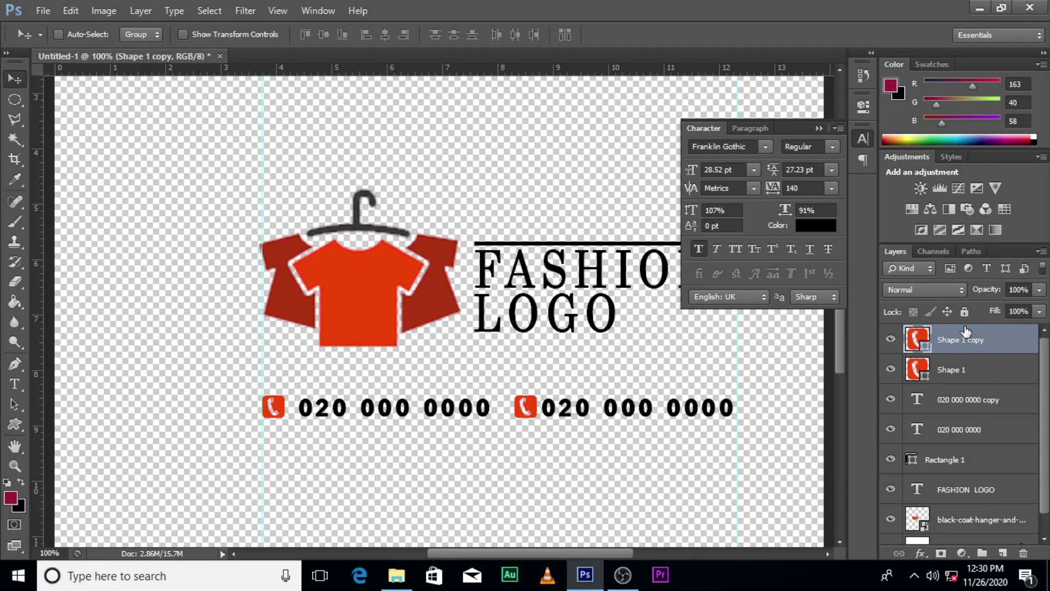
key(Left)
key(Left)
key(Left)
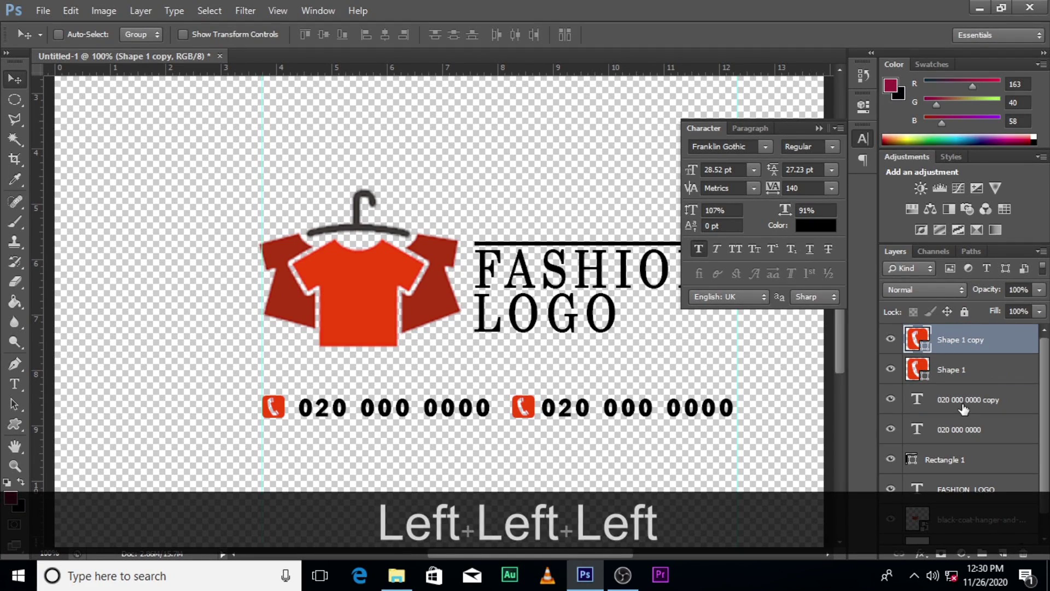
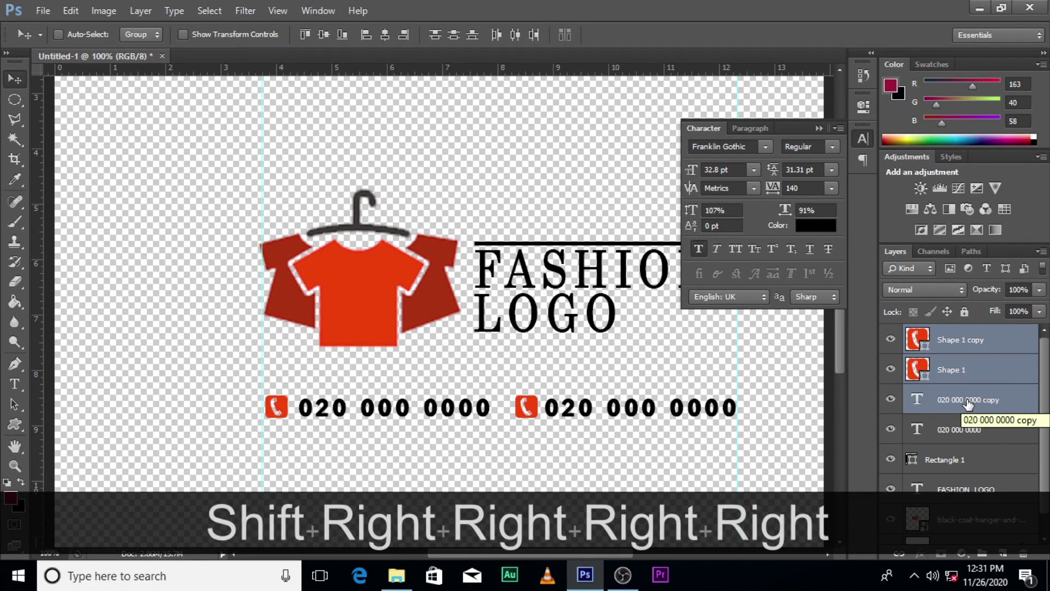
click(816, 124)
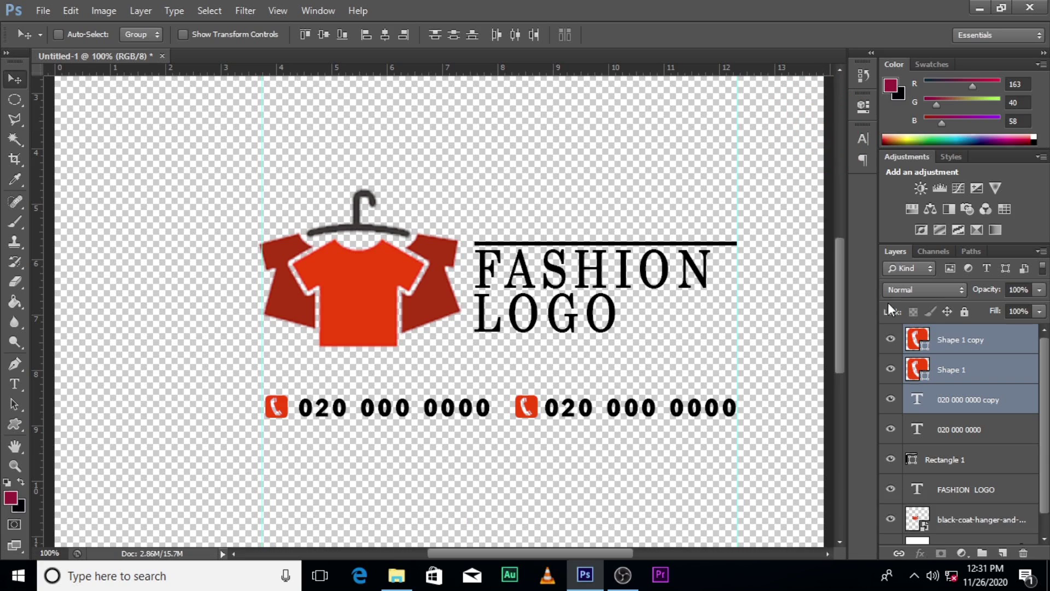
Change the font of the FASHION LOGO text to Impact
click(958, 491)
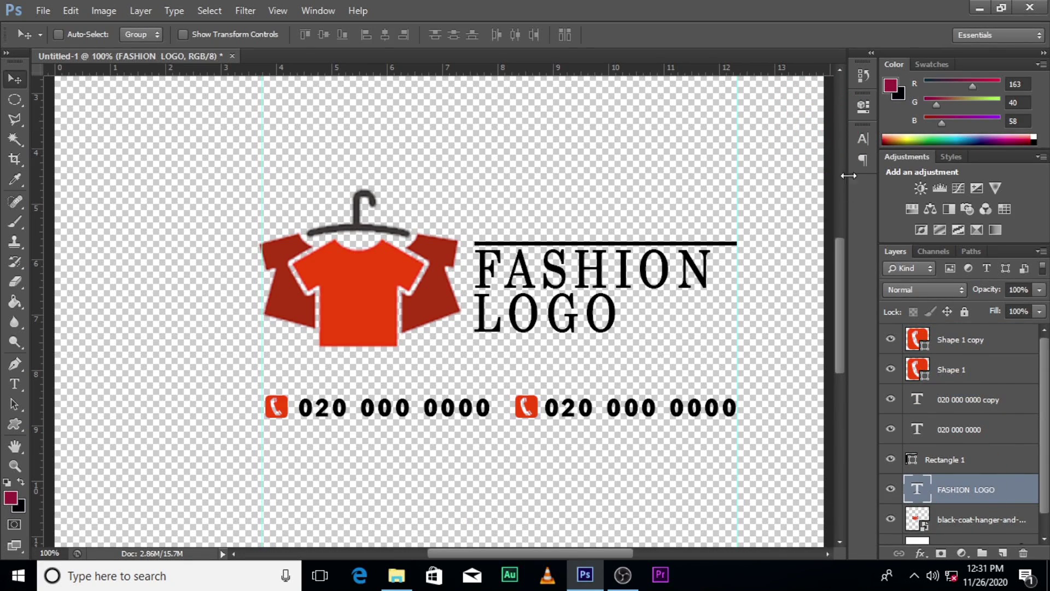
click(862, 139)
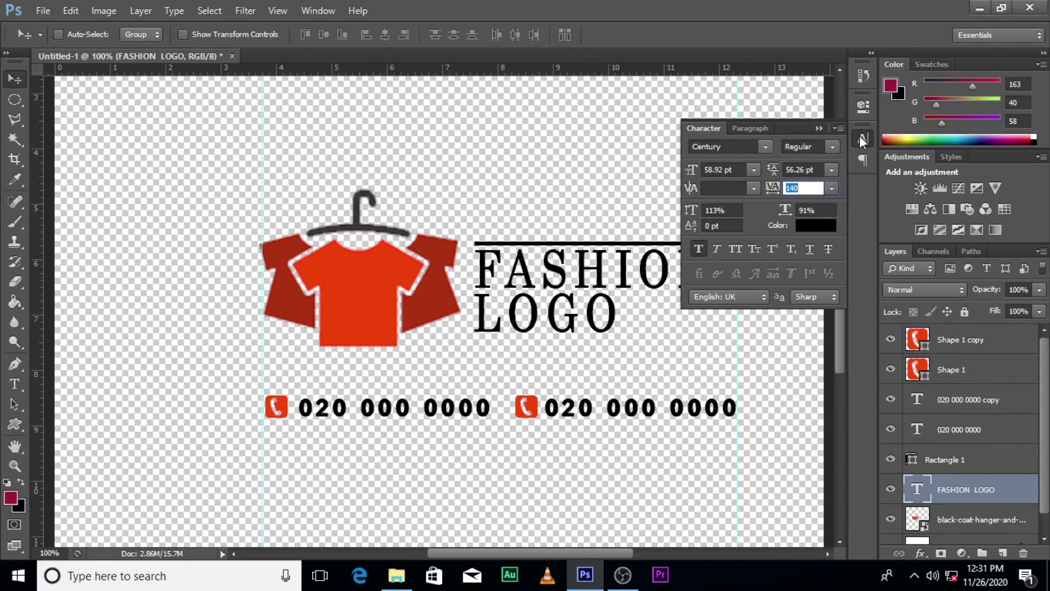
click(763, 145)
scroll(845, 339, down, 3)
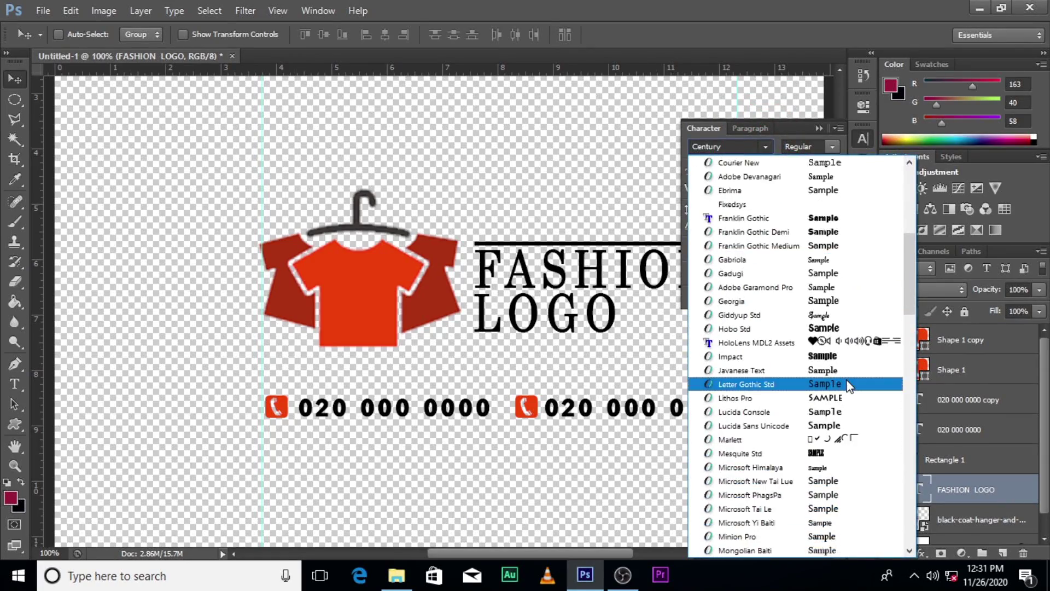
scroll(846, 384, down, 6)
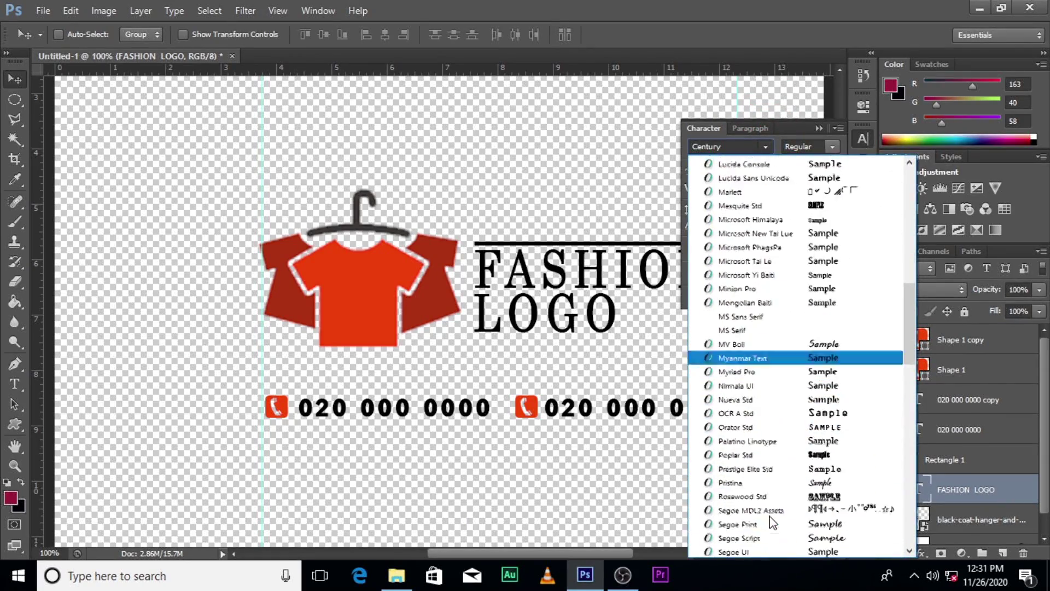
scroll(736, 511, down, 5)
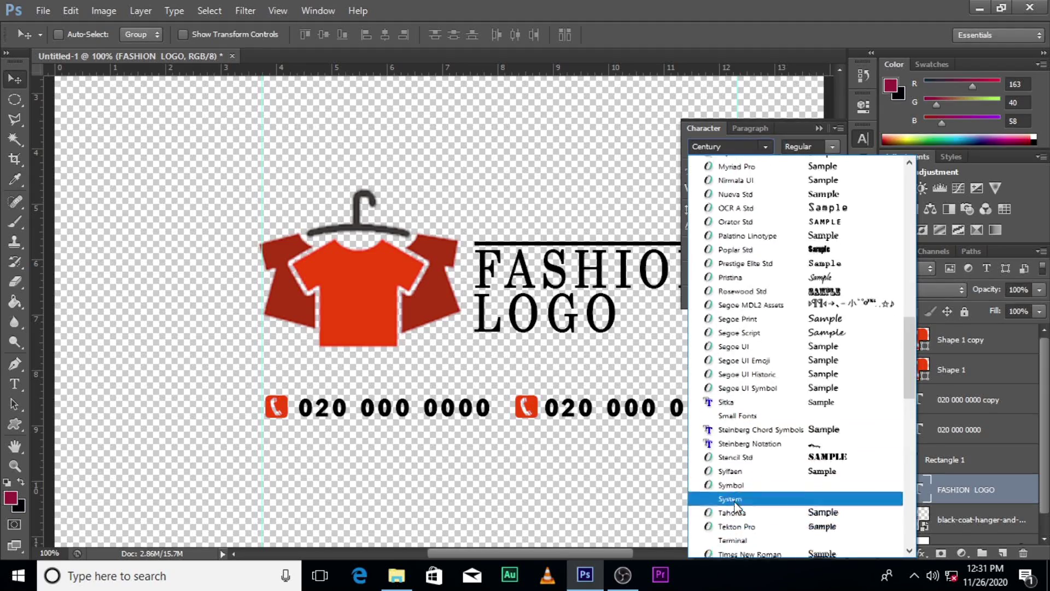
scroll(733, 383, up, 9)
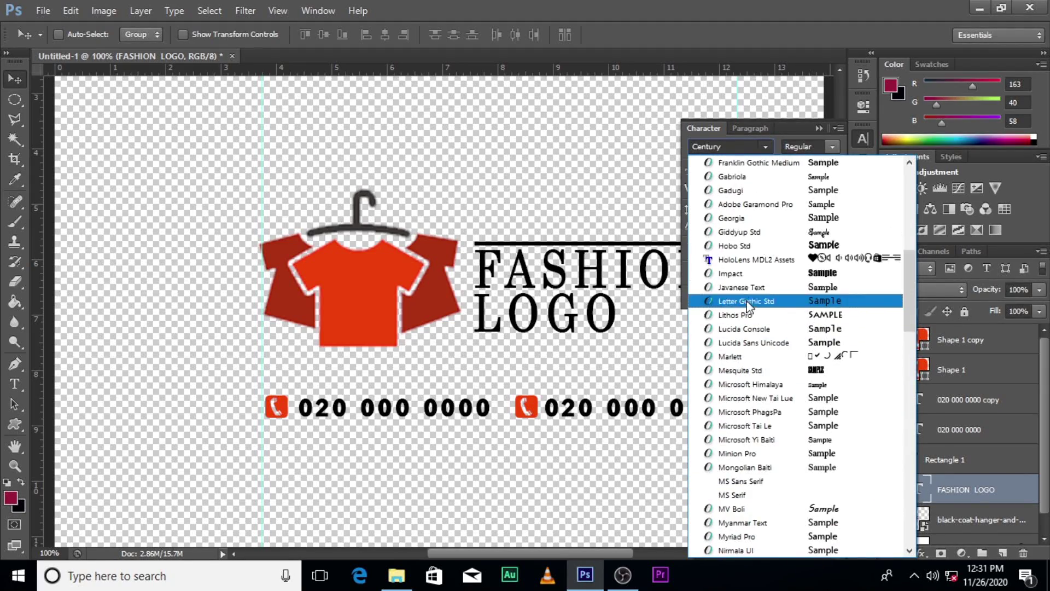
click(742, 272)
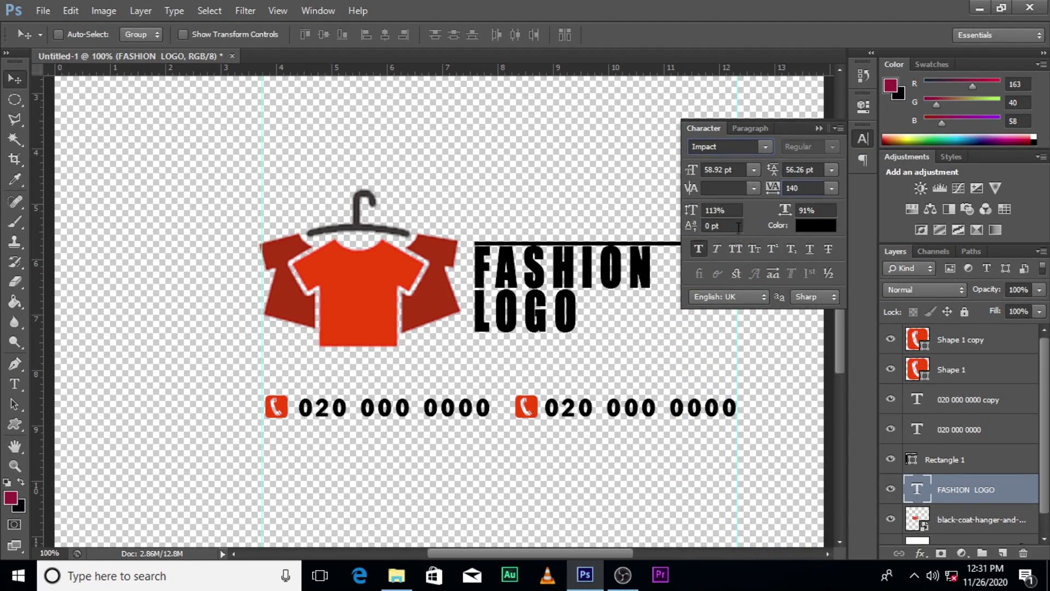
Set the FASHION LOGO text's vertical scale to 86%, its leading to 48.26 pt and its tracking to 60
click(774, 173)
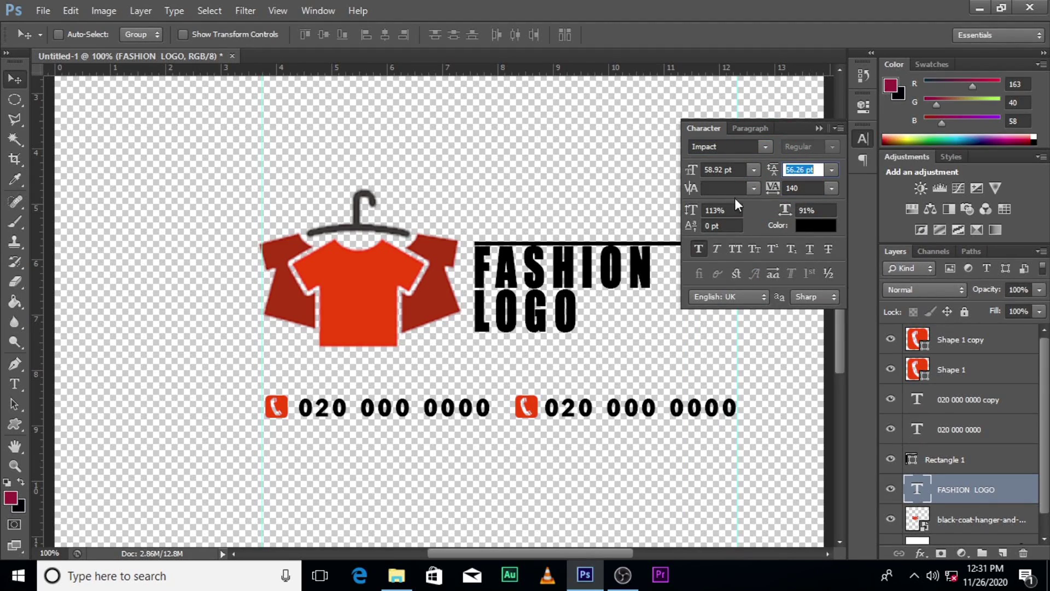
drag(696, 215, 687, 214)
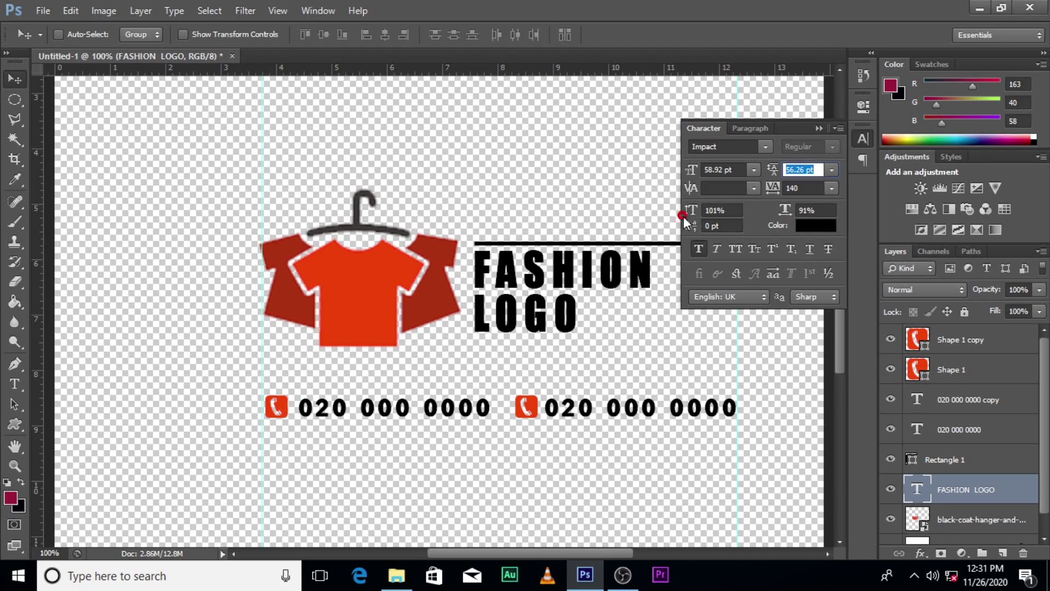
drag(683, 215, 681, 209)
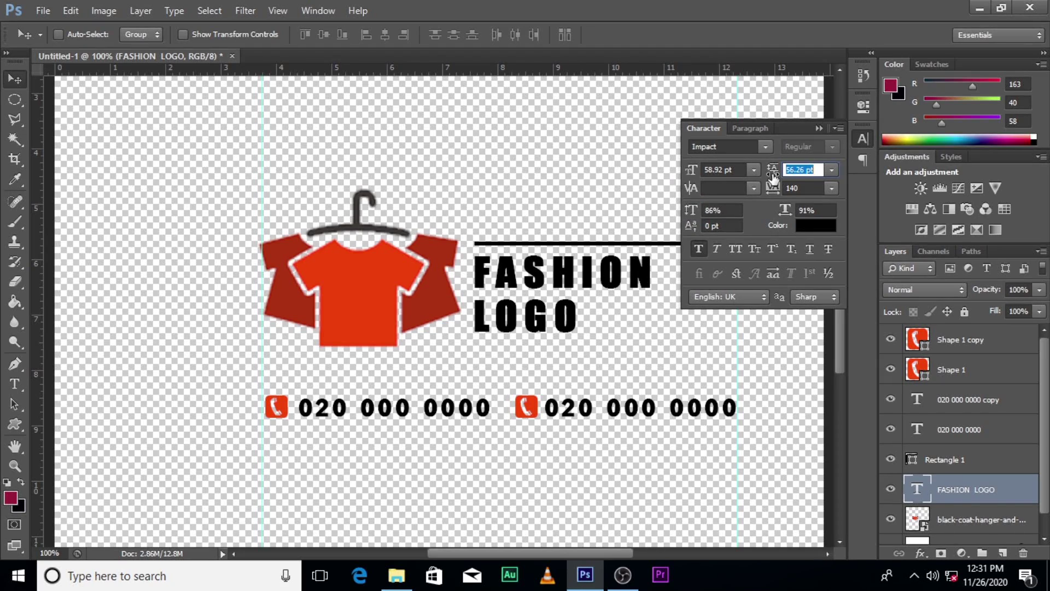
drag(773, 175, 768, 172)
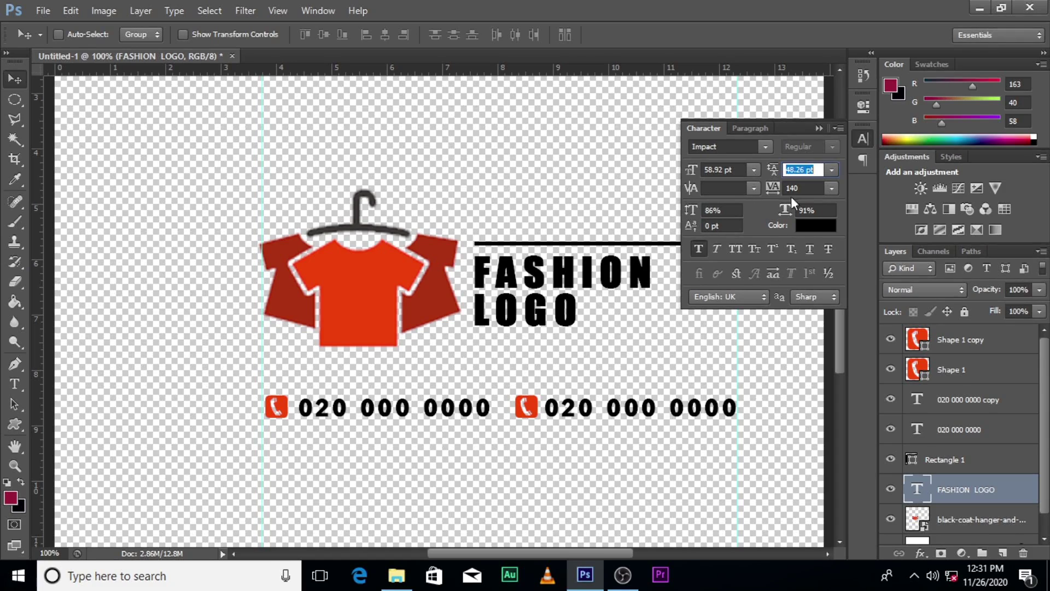
drag(772, 190, 771, 190)
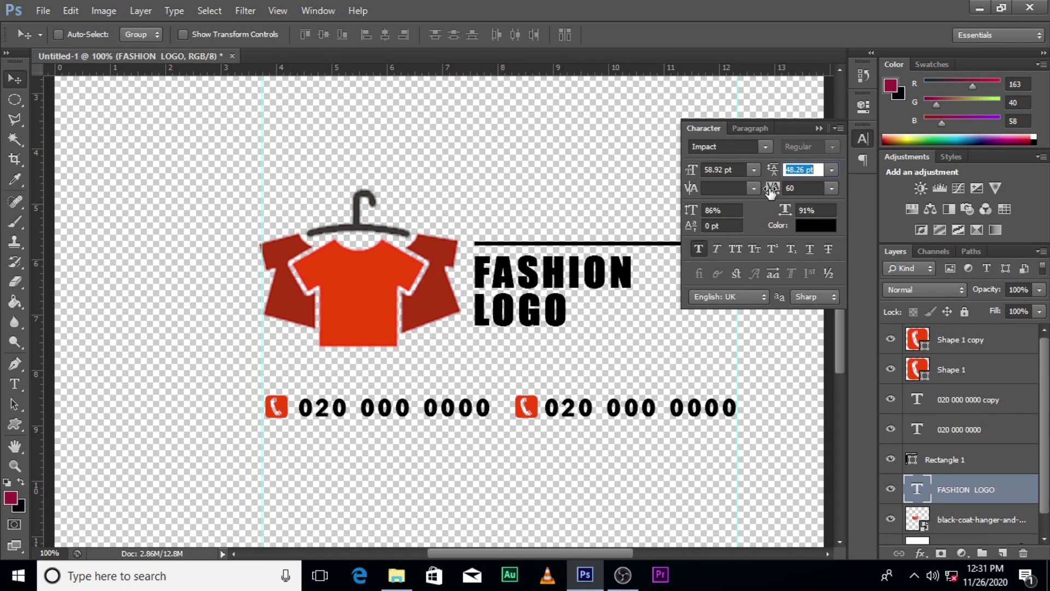
click(816, 128)
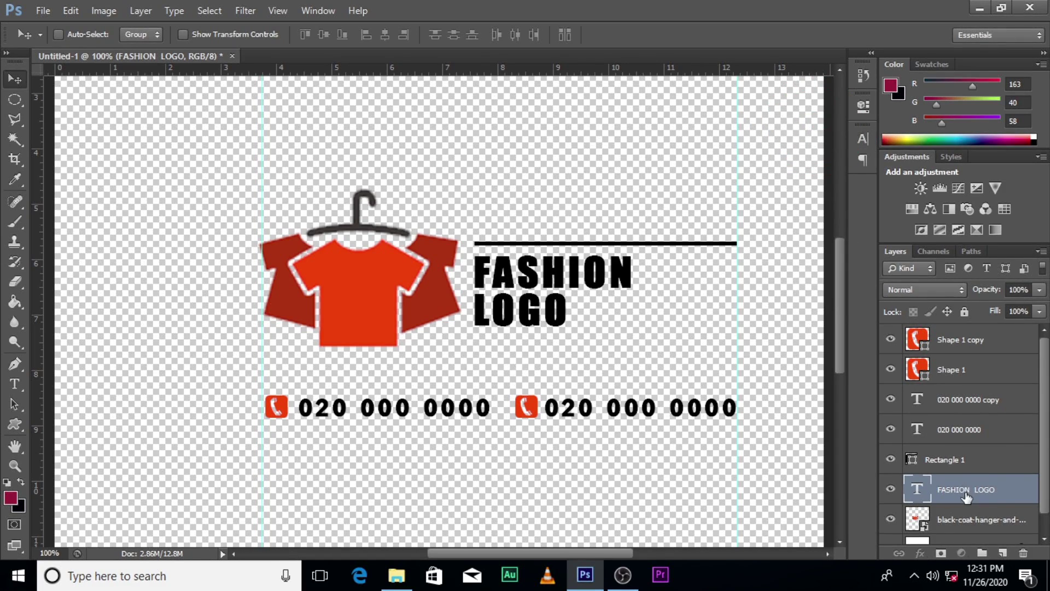
Enlarge the FASHION LOGO text proportionally to nearly the line's width and place it beside the t-shirt graphic
key(ctrl+t)
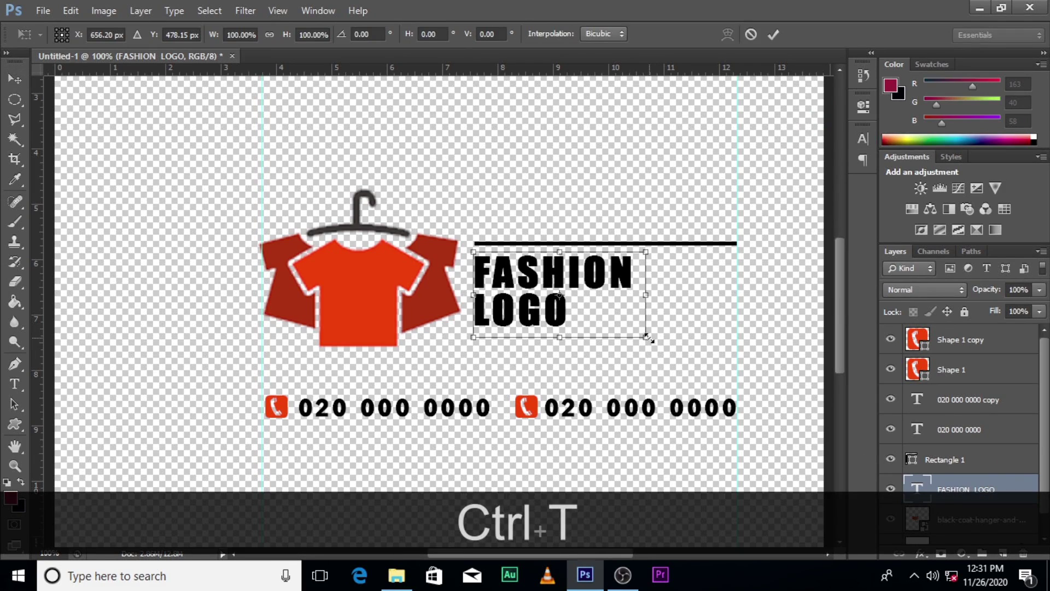
drag(647, 337, 693, 360)
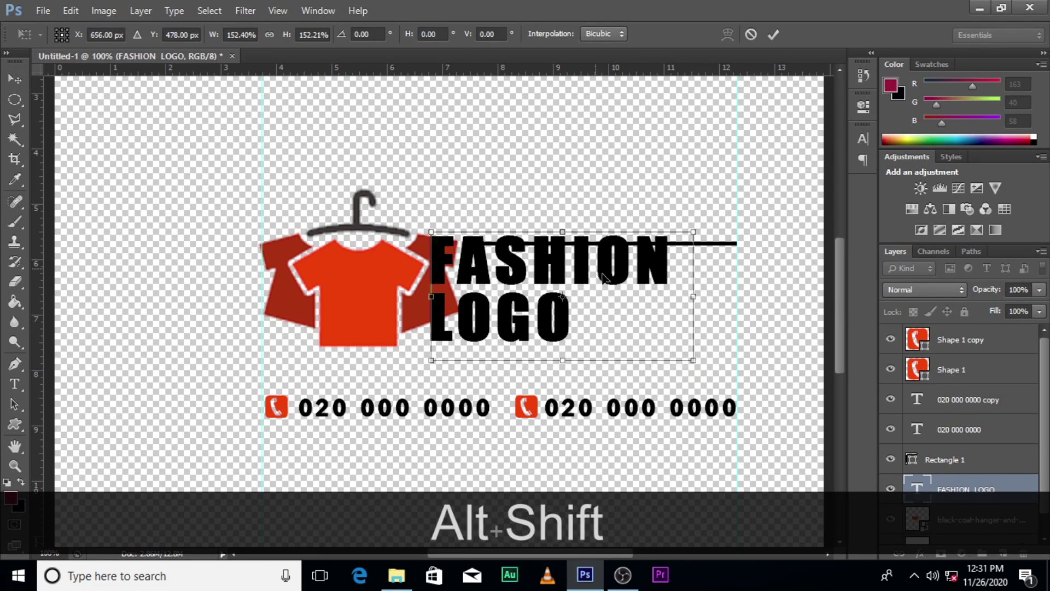
drag(604, 278, 640, 284)
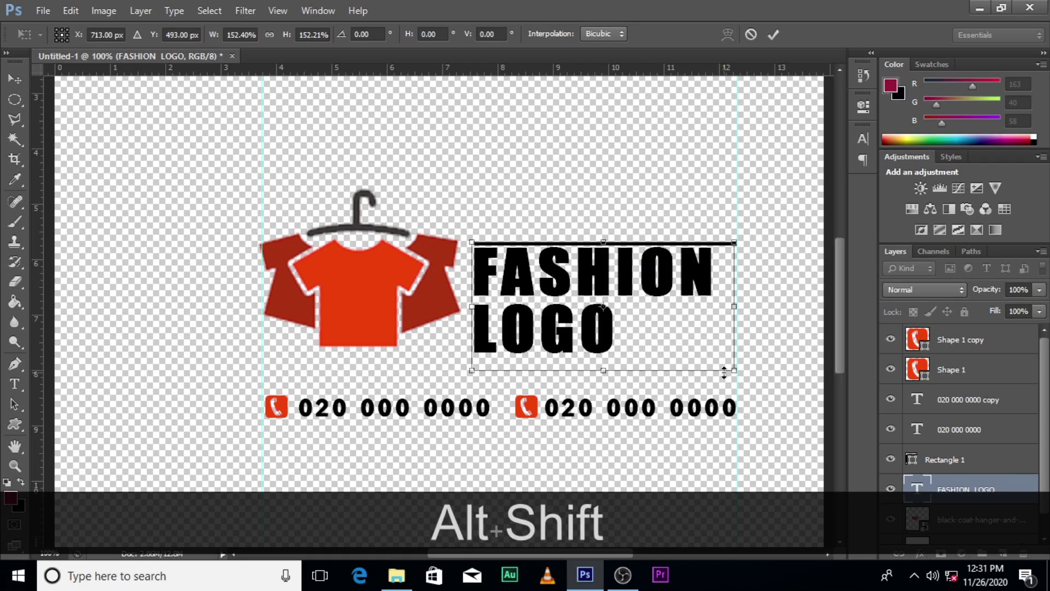
drag(734, 370, 743, 377)
key(Return)
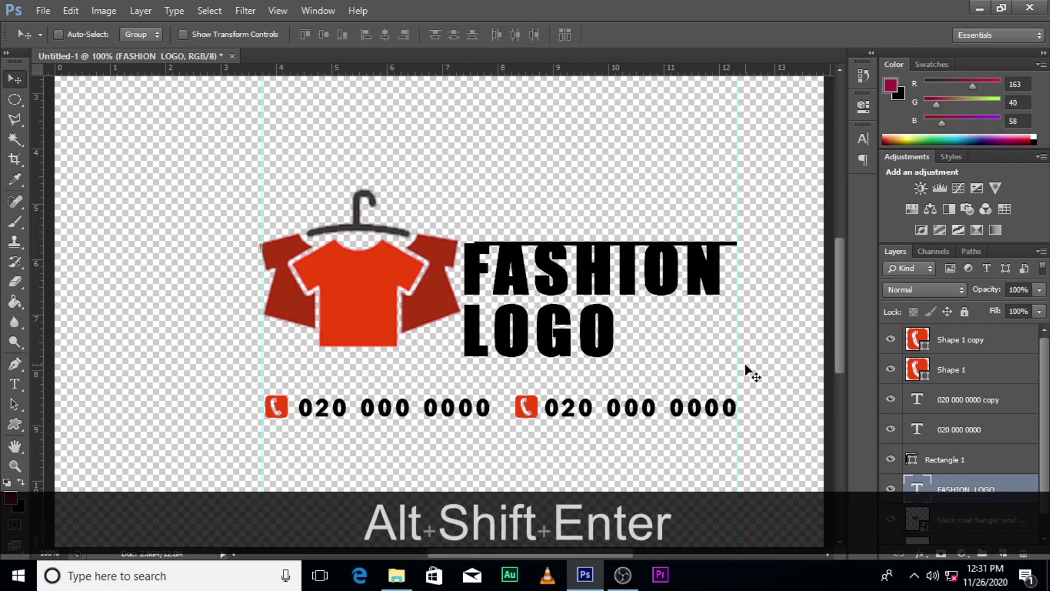
Nudge the FASHION LOGO text up and right until its left edge lines up with the start of the thin line
key(Up)
key(Up)
key(Down)
key(Up)
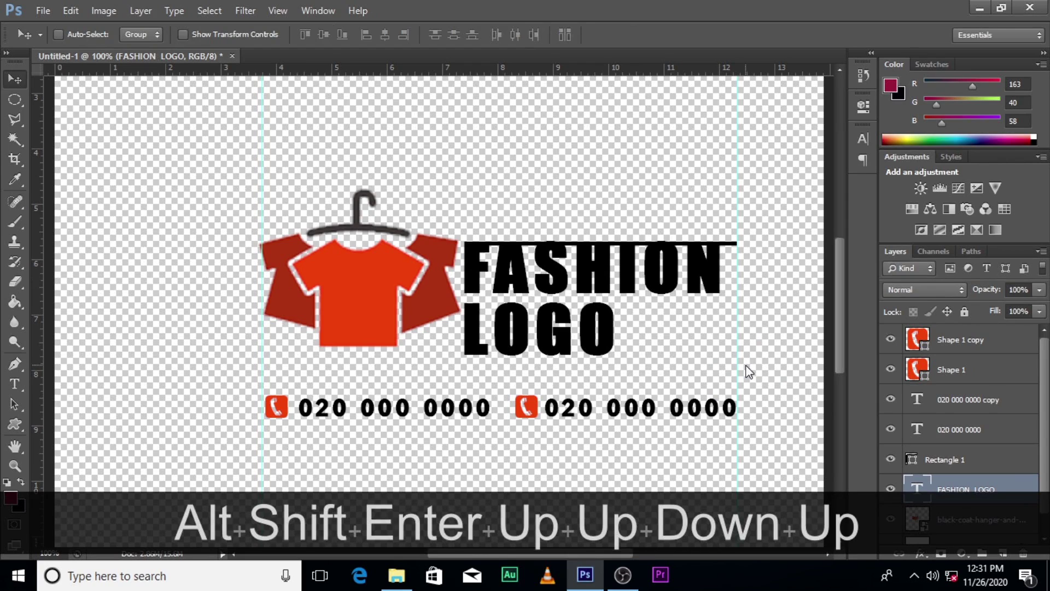
key(Right)
key(Right)
key(Right)
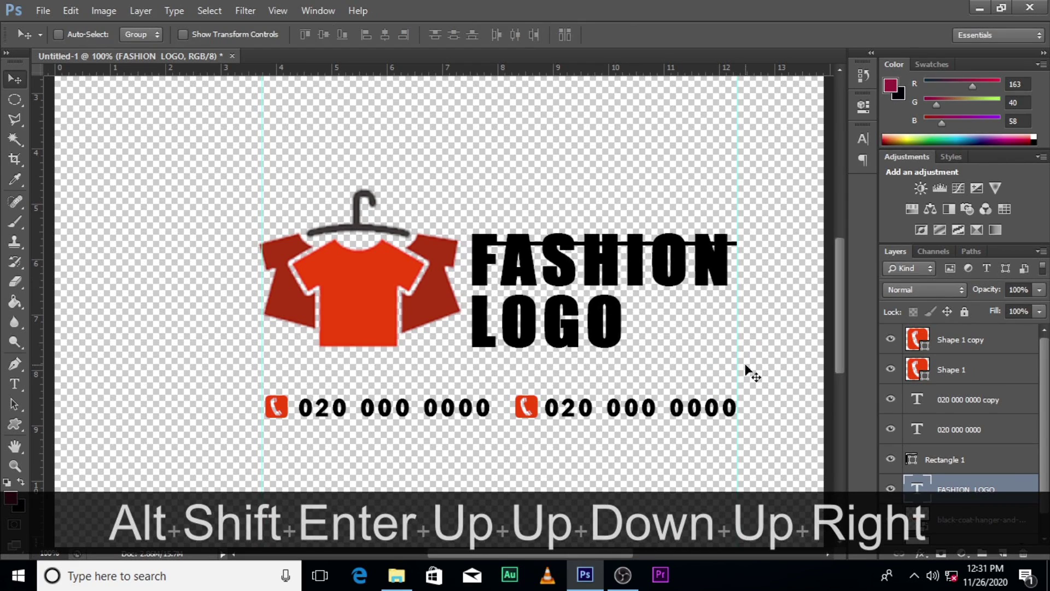
Raise the thin line until it sits just above the word FASHION
click(957, 470)
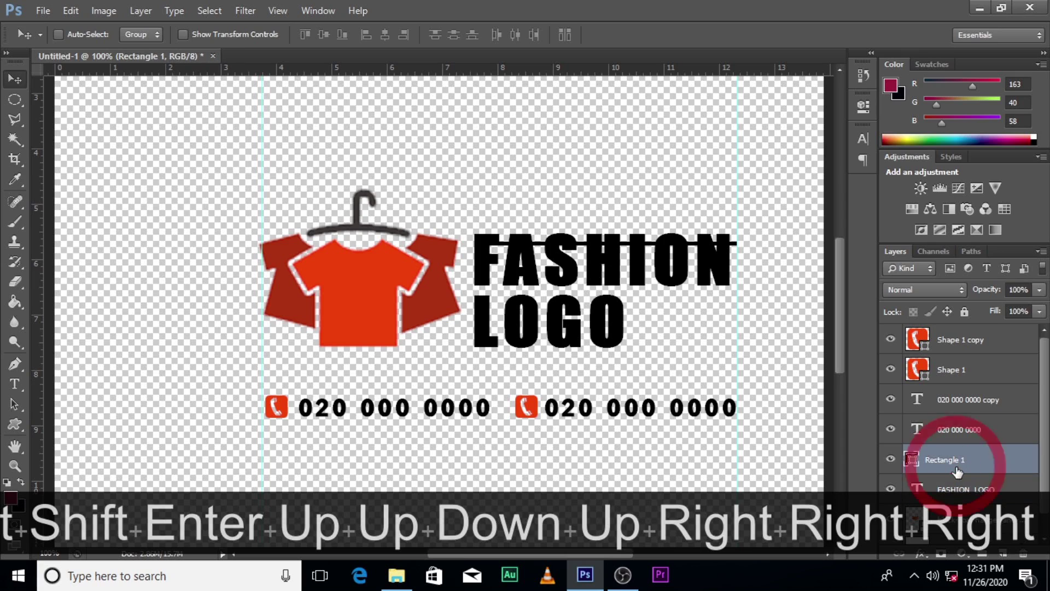
key(Up)
key(Up)
key(Up)
key(Up)
key(Up)
key(Up)
key(Up)
key(Up)
key(Up)
key(Up)
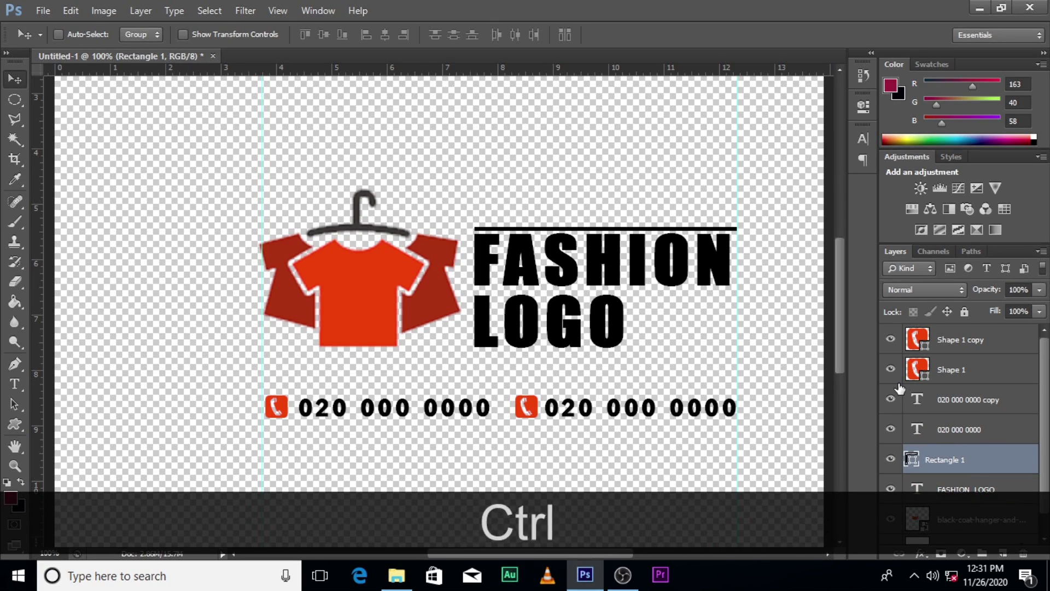
Shorten the thin line from its right end to 95.60% of its width
key(ctrl+t)
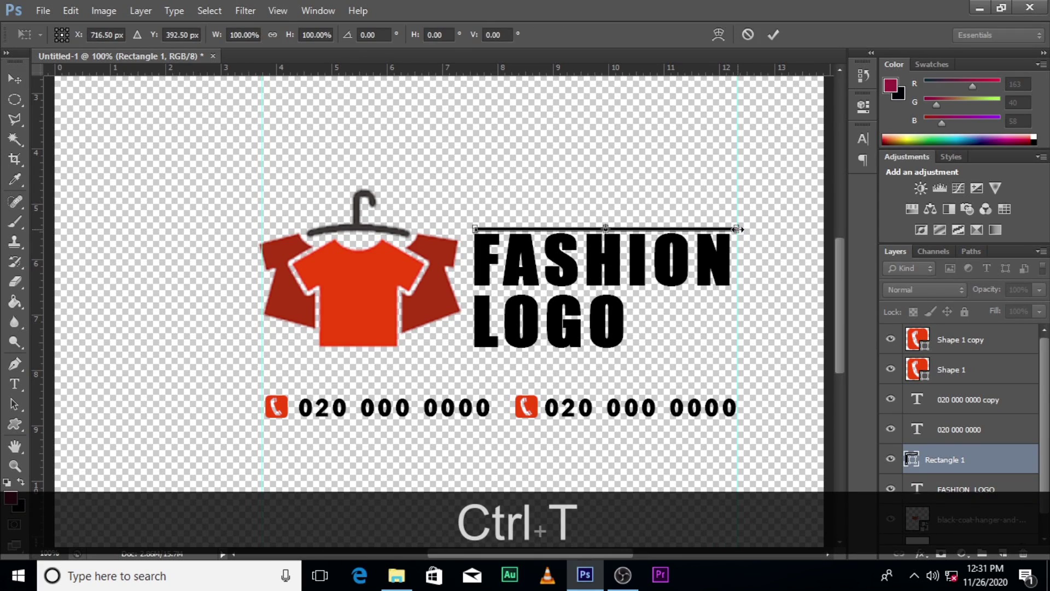
drag(739, 230, 724, 229)
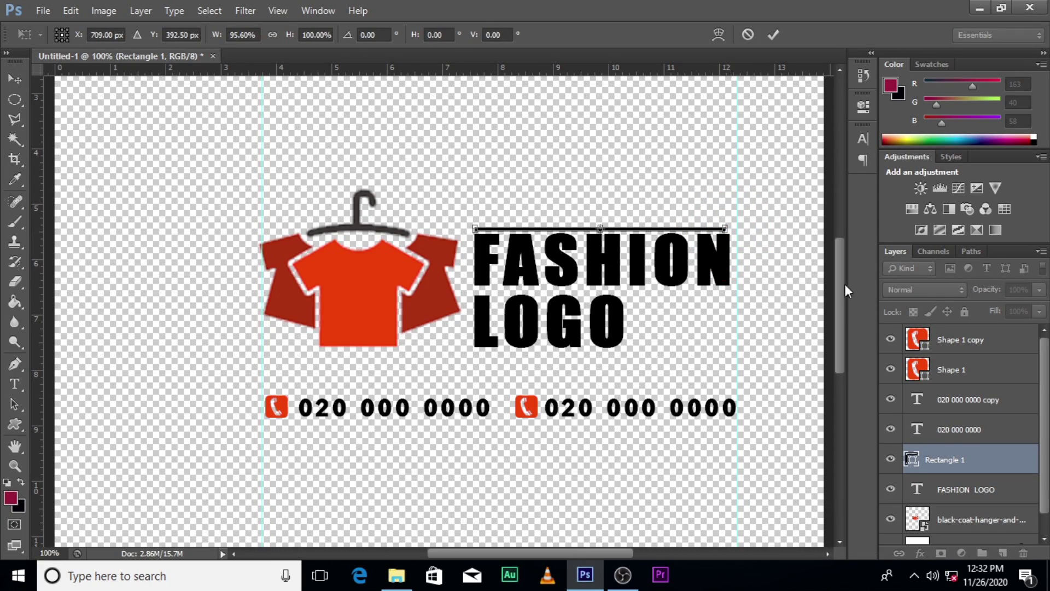
key(Return)
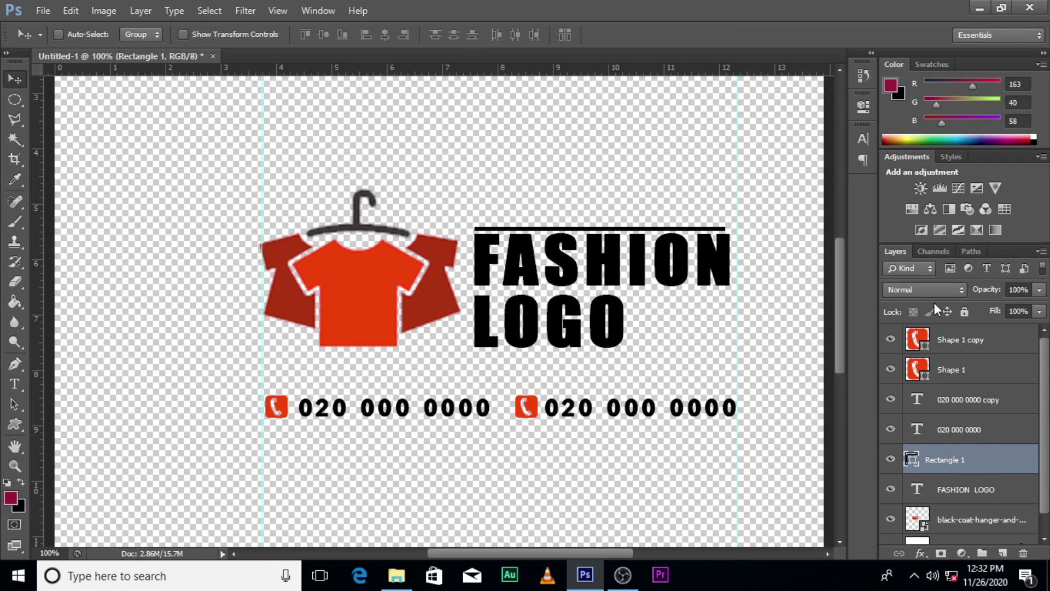
Group the two phone icon layers with the two phone number layers and name the group tel
click(959, 336)
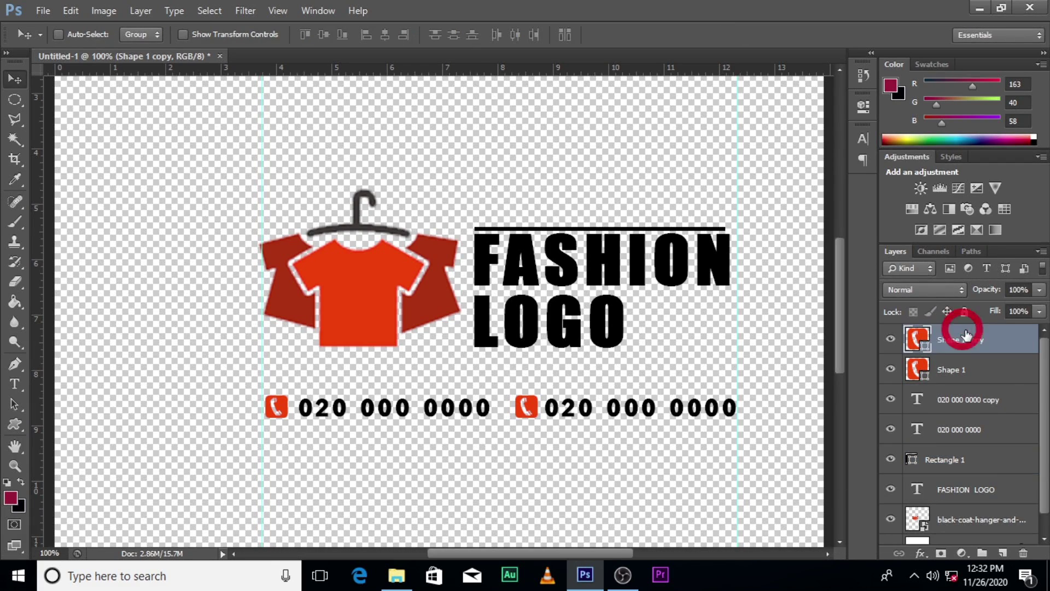
shift+click(952, 428)
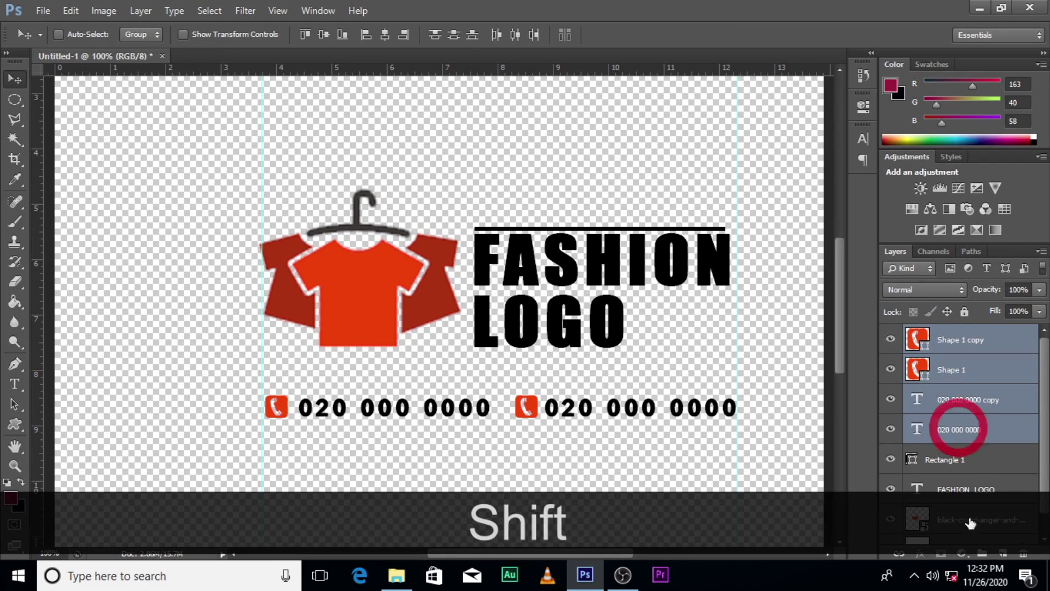
click(982, 553)
double_click(951, 332)
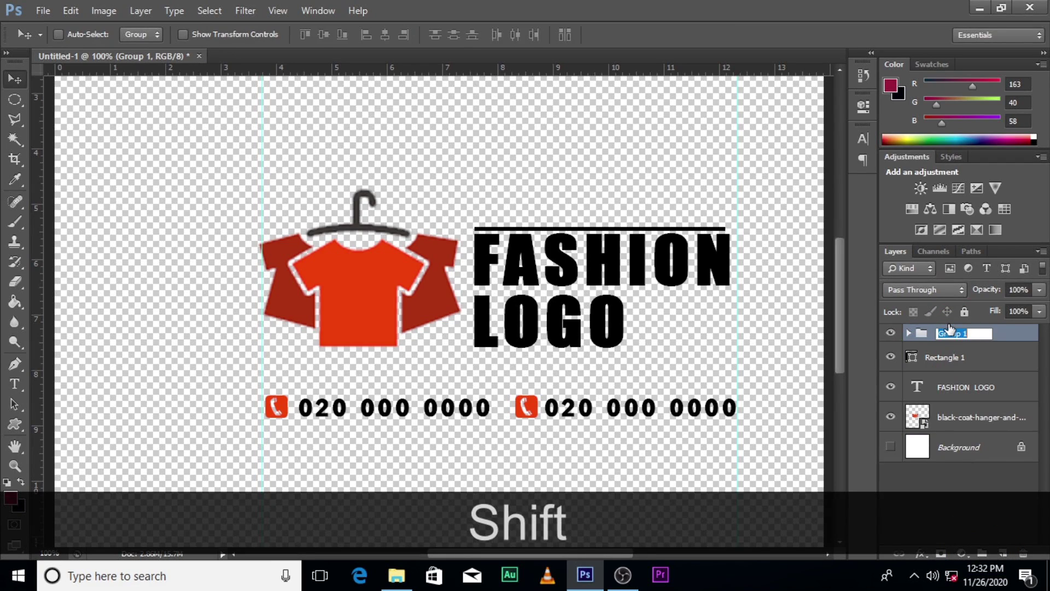
key(Caps_Lock)
text(tel)
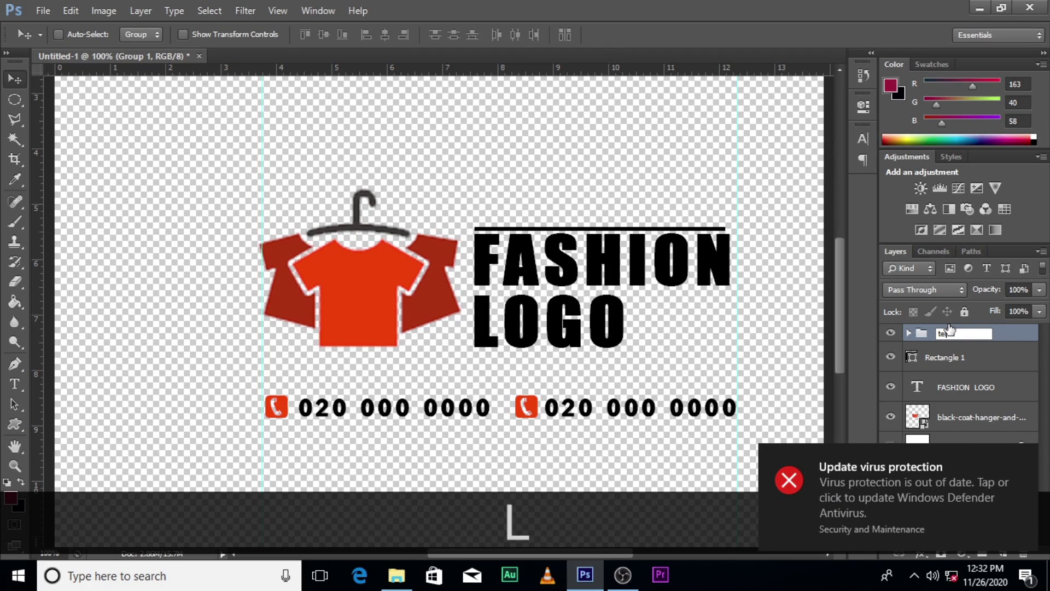
key(Return)
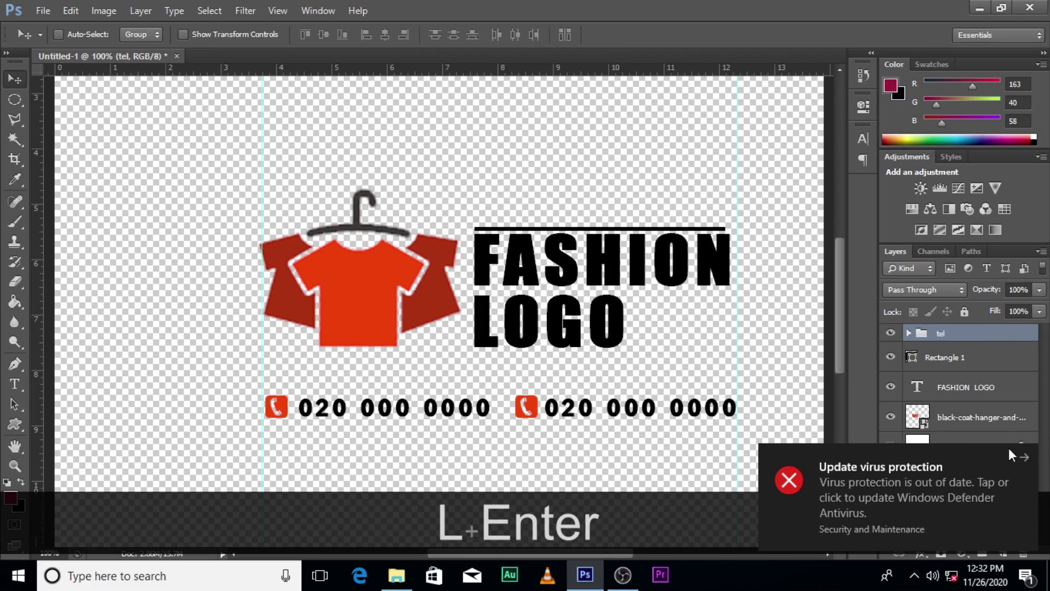
Raise the tel group until the phone numbers sit just below the t-shirt graphic and the word LOGO
click(1022, 456)
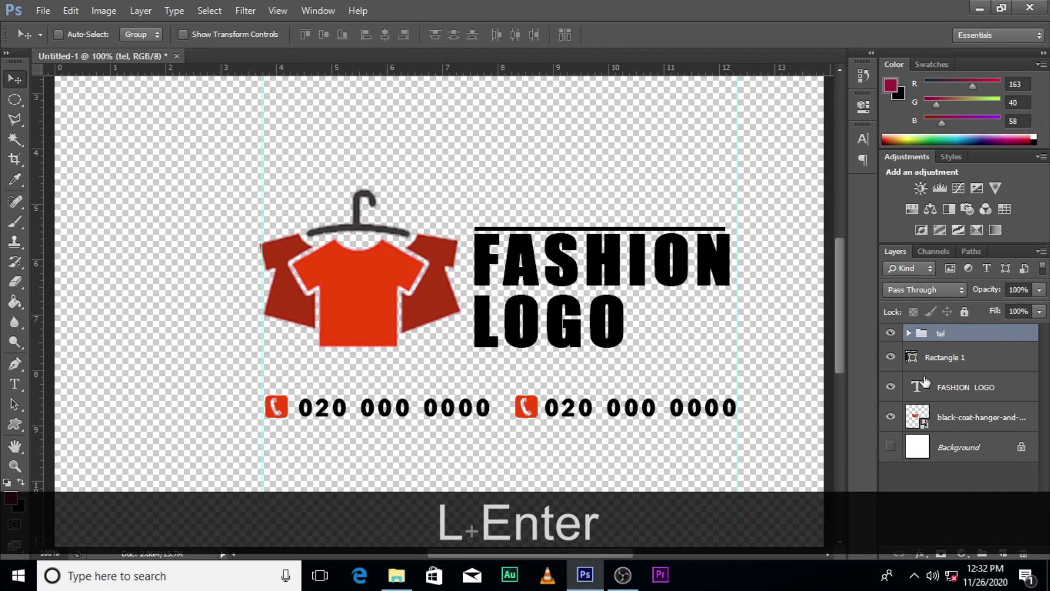
key(v)
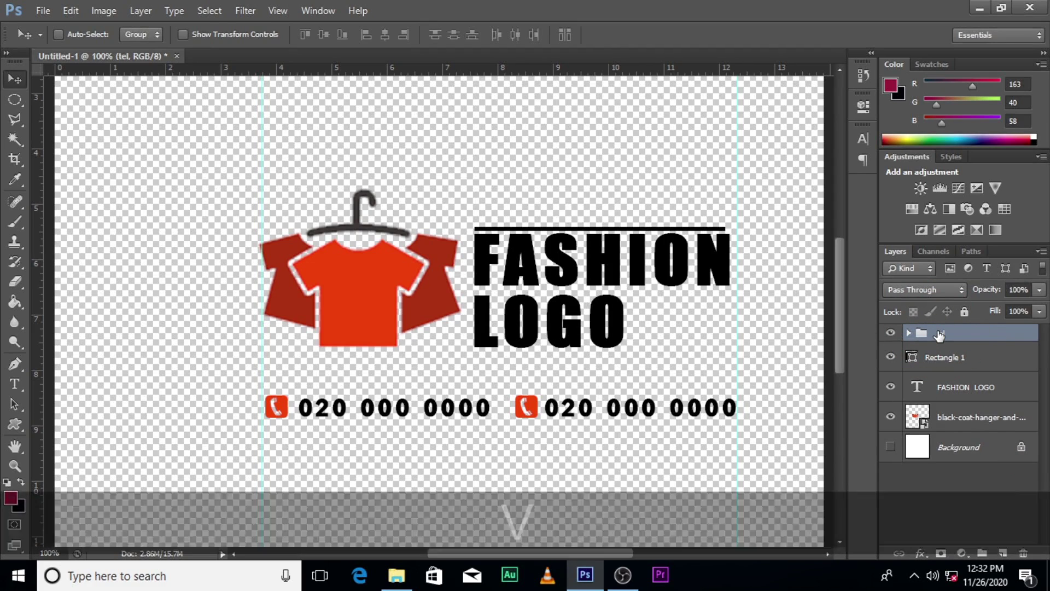
key(Up)
key(Up)
key(Up)
key(Up)
key(Up)
key(Up)
key(Up)
key(Up)
key(Up)
key(Up)
key(Up)
key(Up)
key(Up)
key(Up)
key(Up)
key(Up)
key(Up)
key(Up)
key(Up)
key(Up)
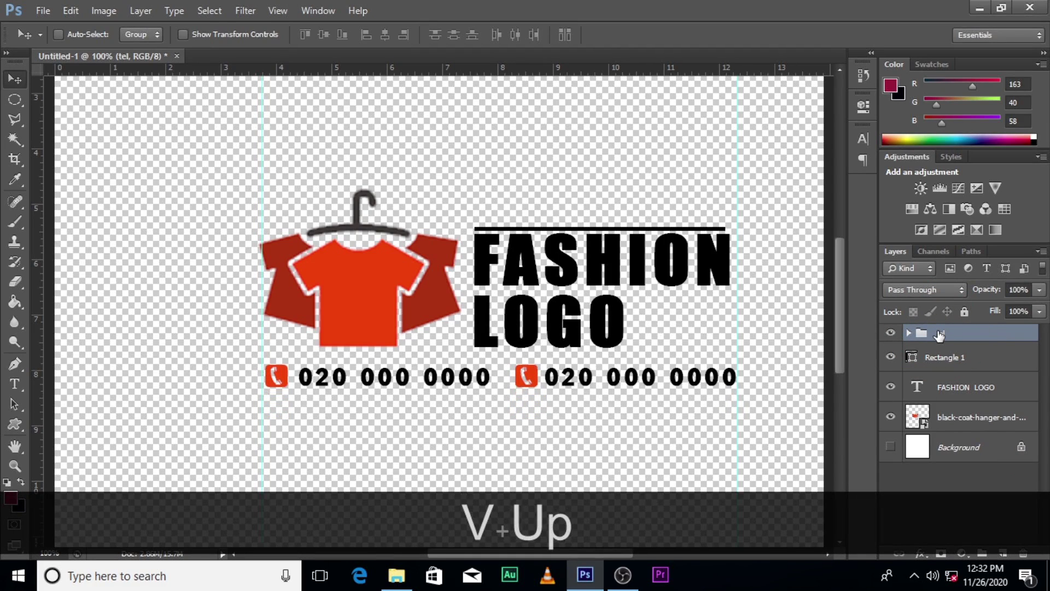
key(Up)
key(Up)
key(Up)
key(Up)
key(Up)
key(Up)
key(Up)
Change the FASHION LOGO text color to dark teal, #027a8c
click(965, 387)
click(868, 137)
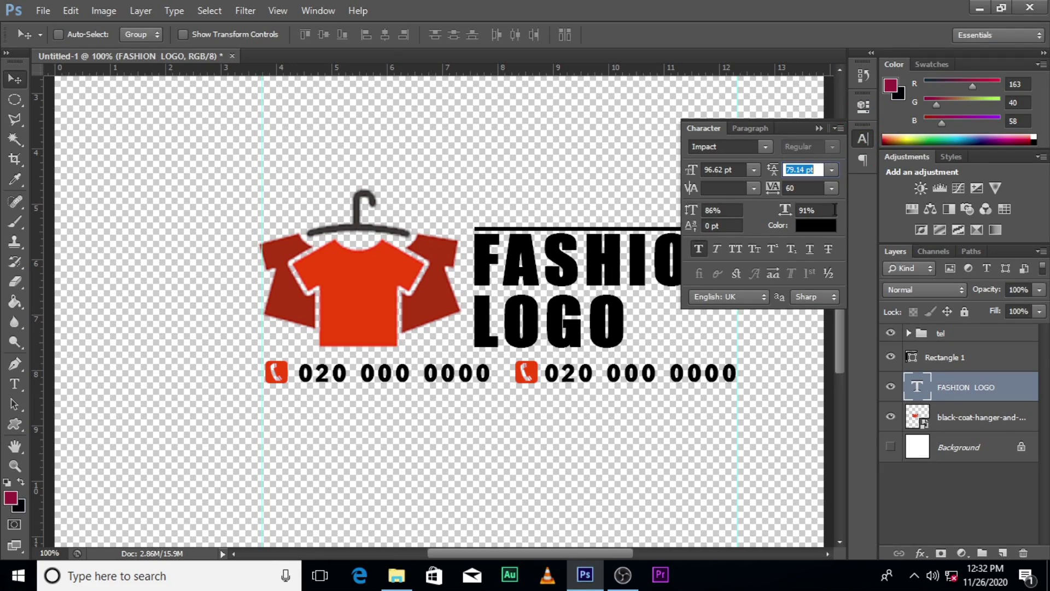
click(814, 225)
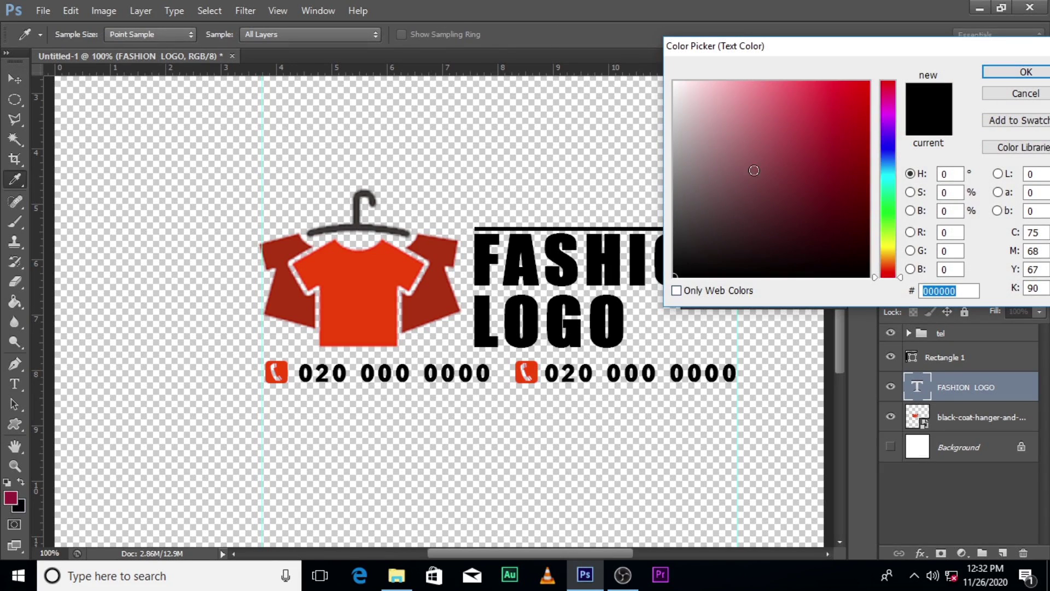
click(890, 193)
click(838, 133)
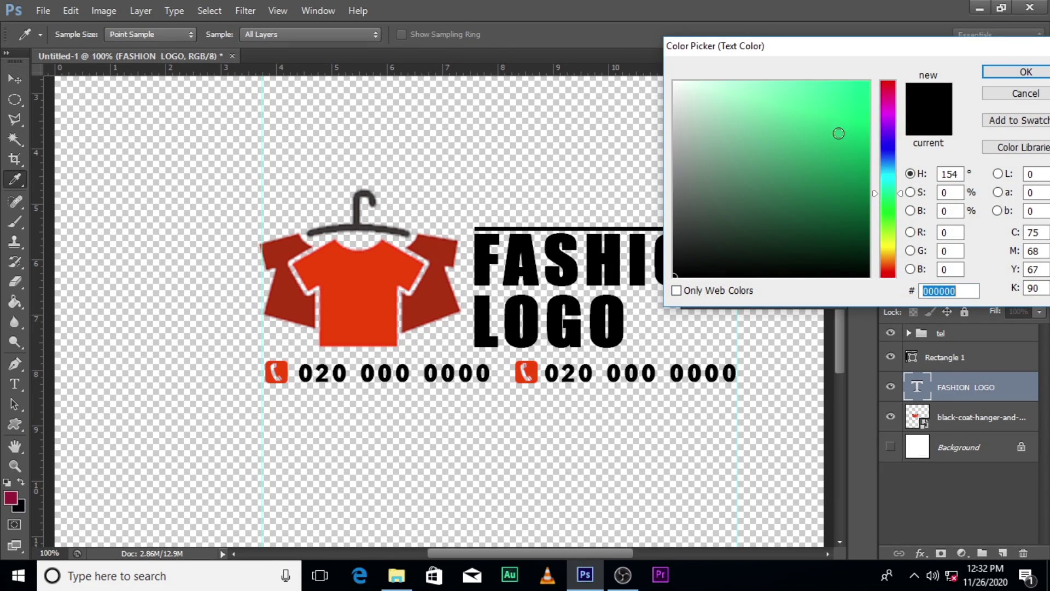
click(820, 108)
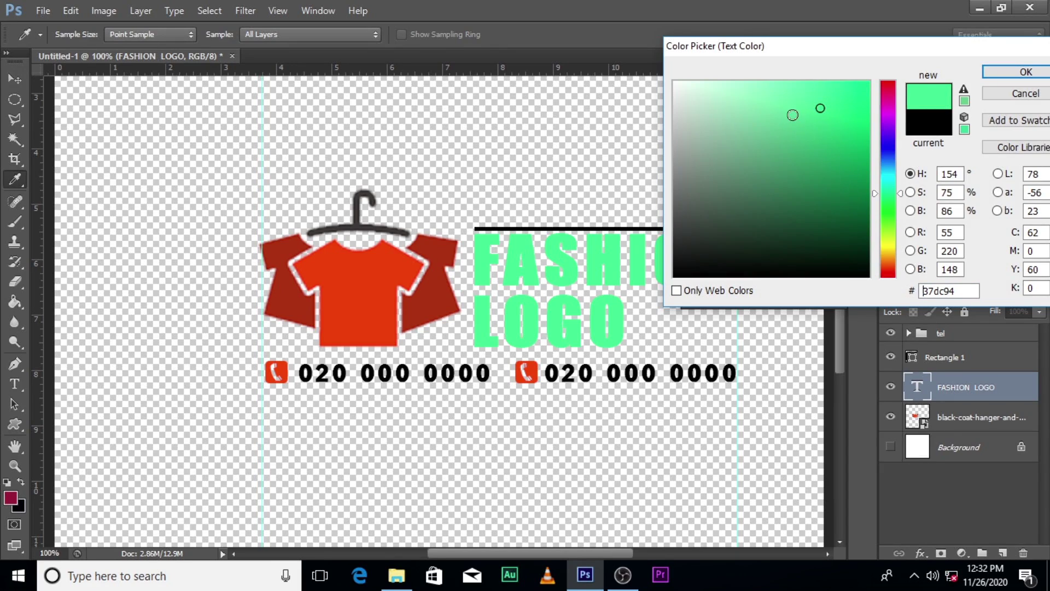
click(888, 175)
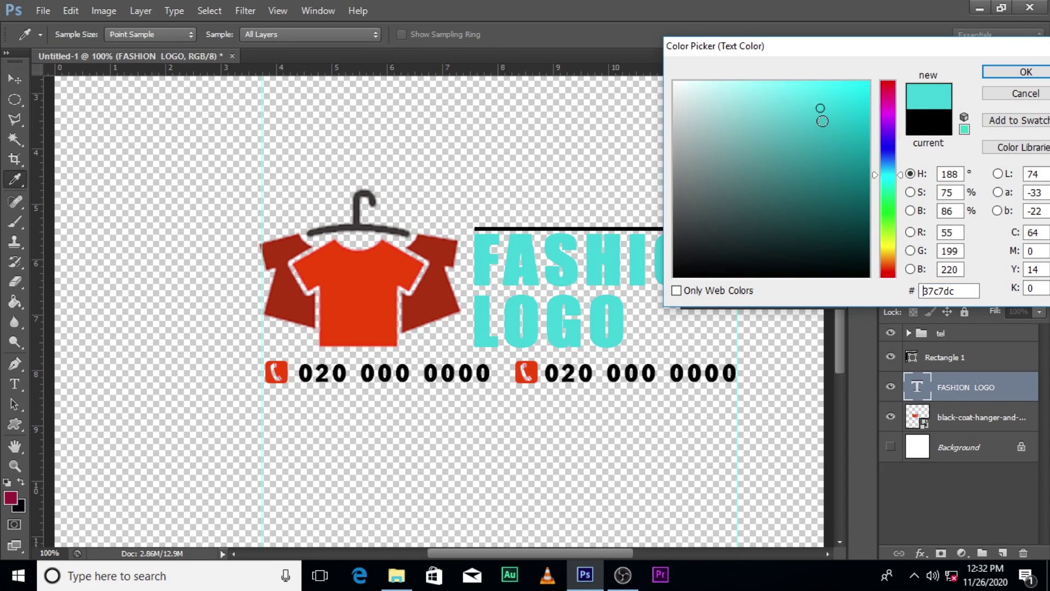
click(862, 158)
click(867, 169)
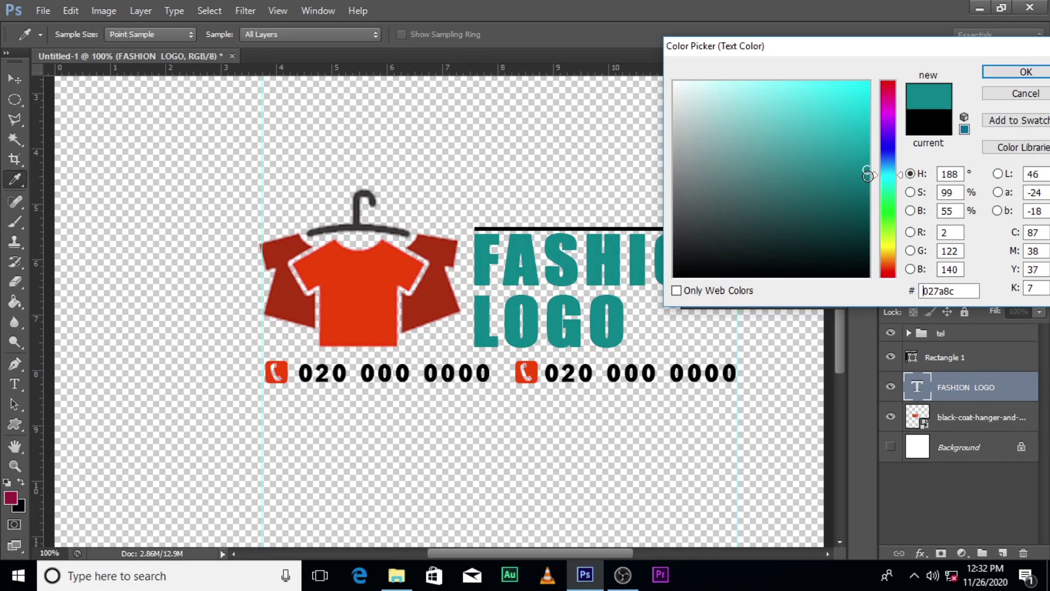
click(1019, 72)
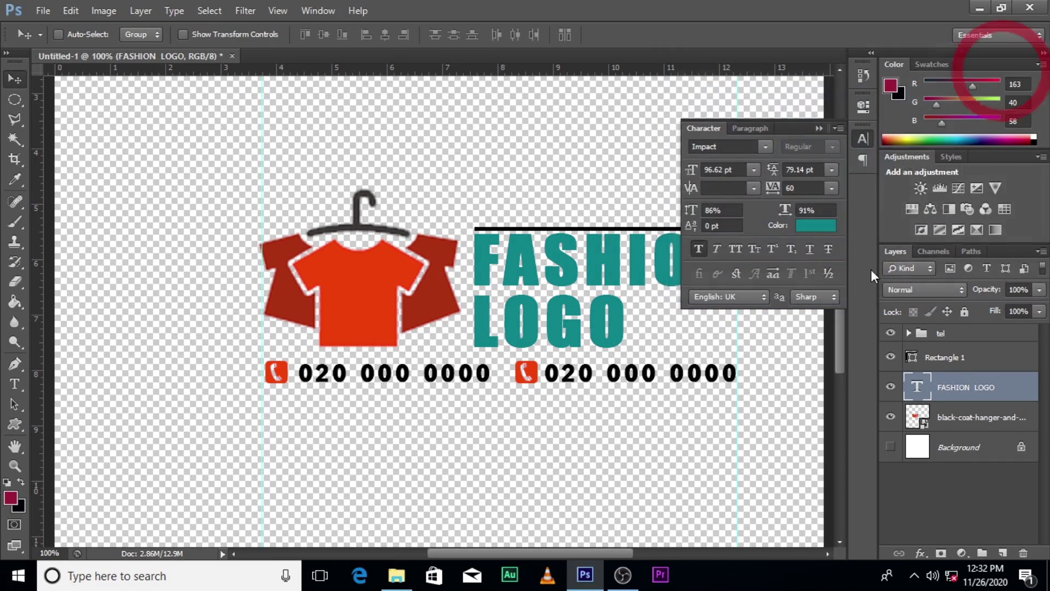
click(818, 129)
Preview the whole logo against the white Background layer and hide that layer again
key(ctrl+0)
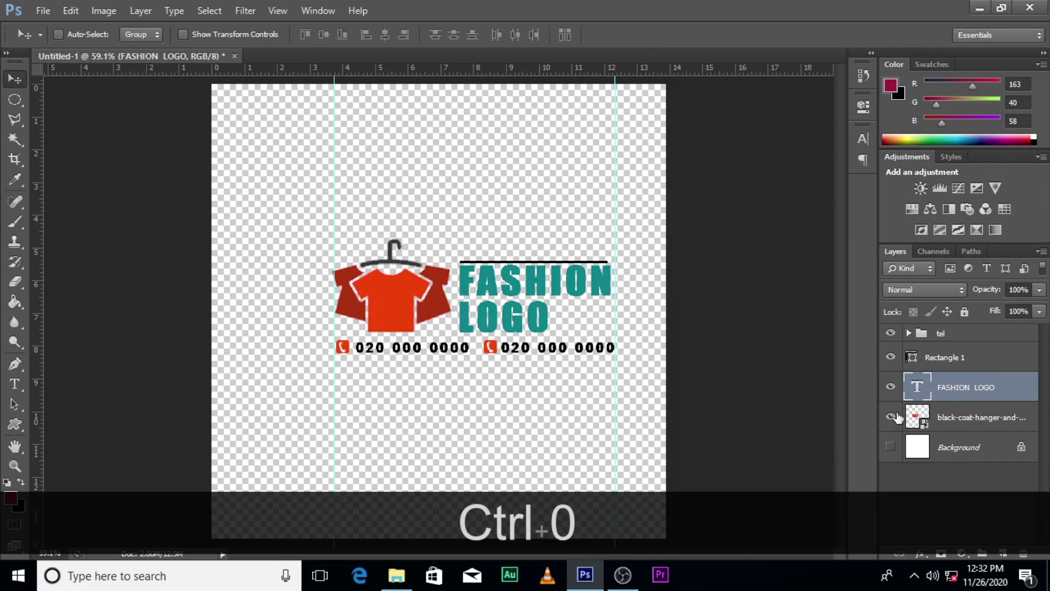
click(891, 446)
click(891, 445)
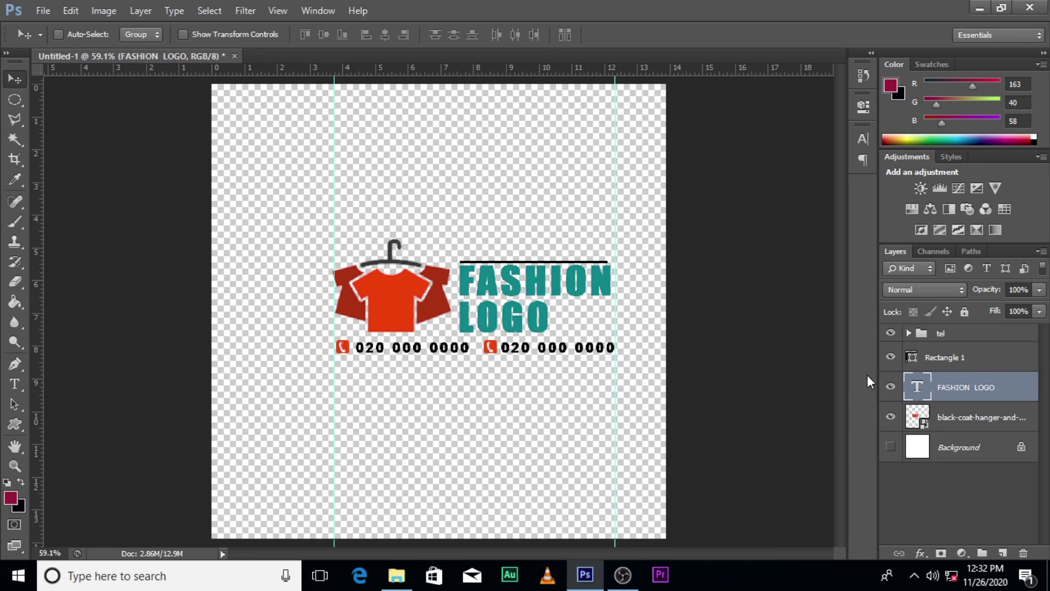
Stamp all visible layers into a new merged layer above the tel group and hide the original logo layers beneath it
click(939, 334)
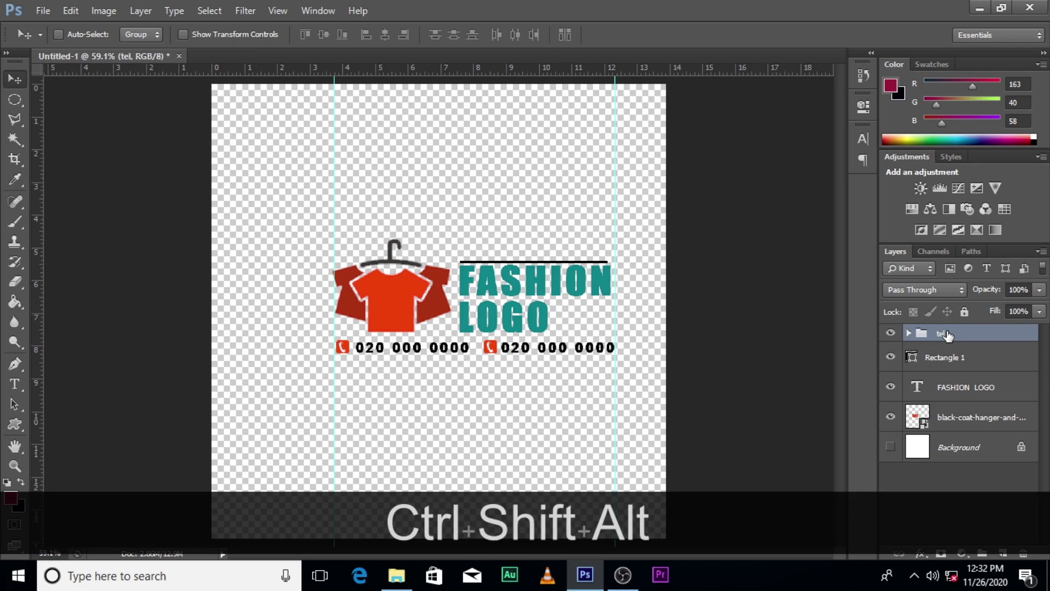
key(ctrl+shift+alt+e)
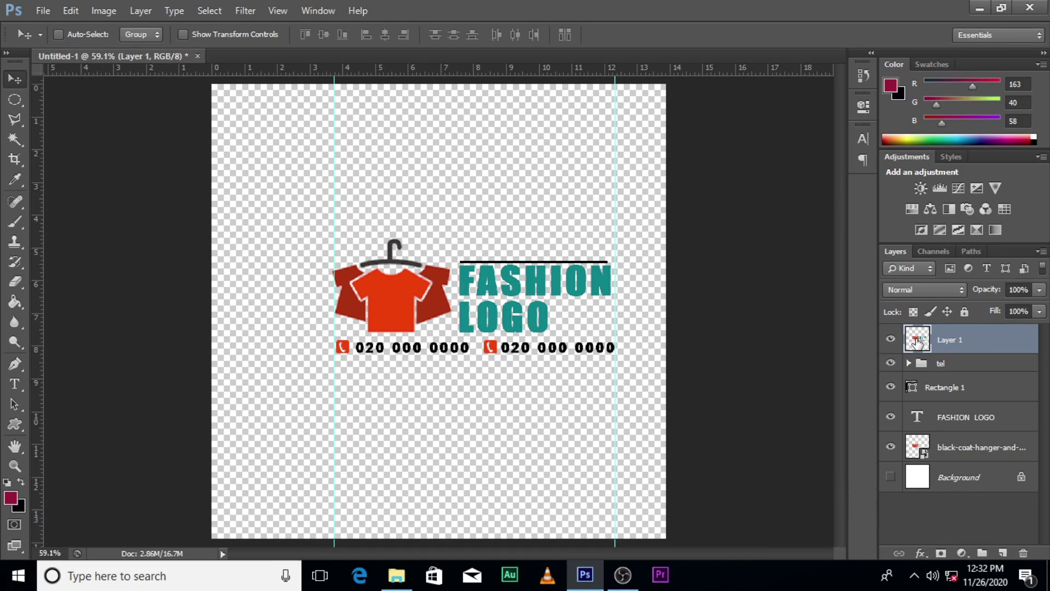
drag(899, 364, 893, 450)
click(890, 339)
click(891, 338)
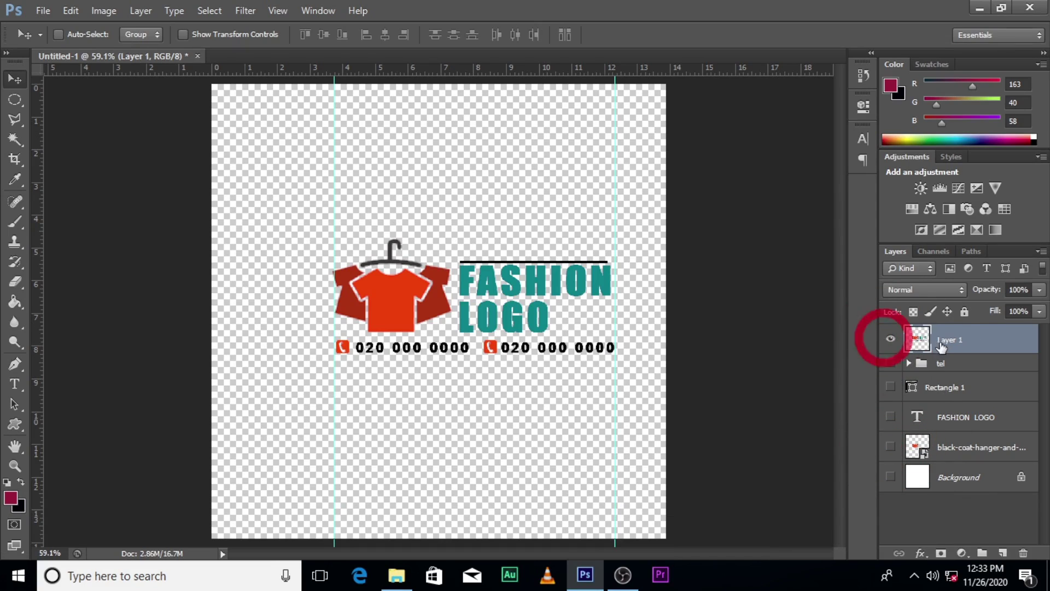
Switch to File Explorer and open the 3d glass window logo mockup PSD from the 3D LOGOS folder on the USB drive
click(404, 565)
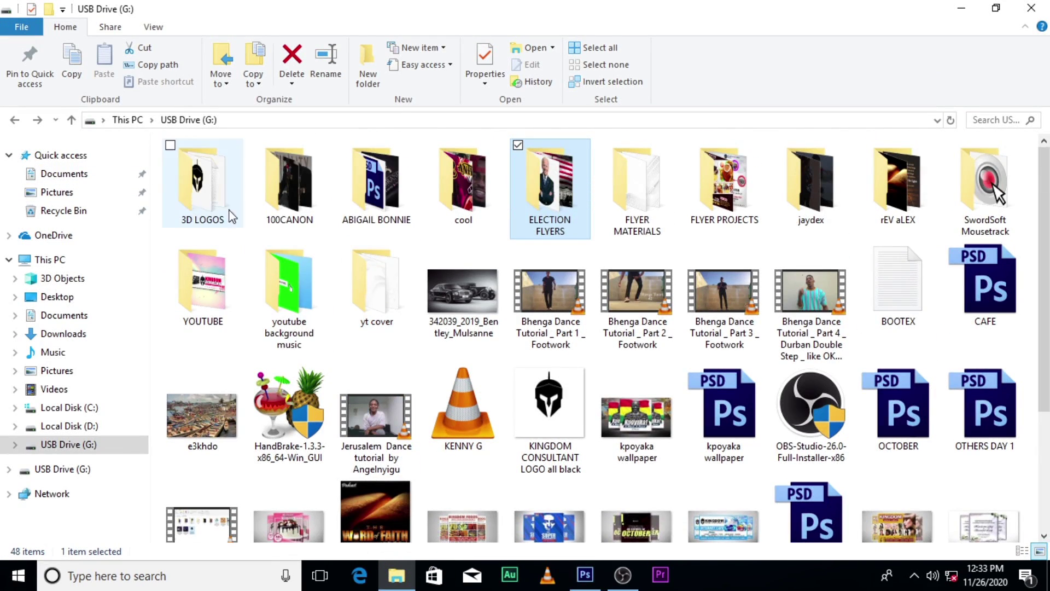
double_click(210, 186)
double_click(206, 177)
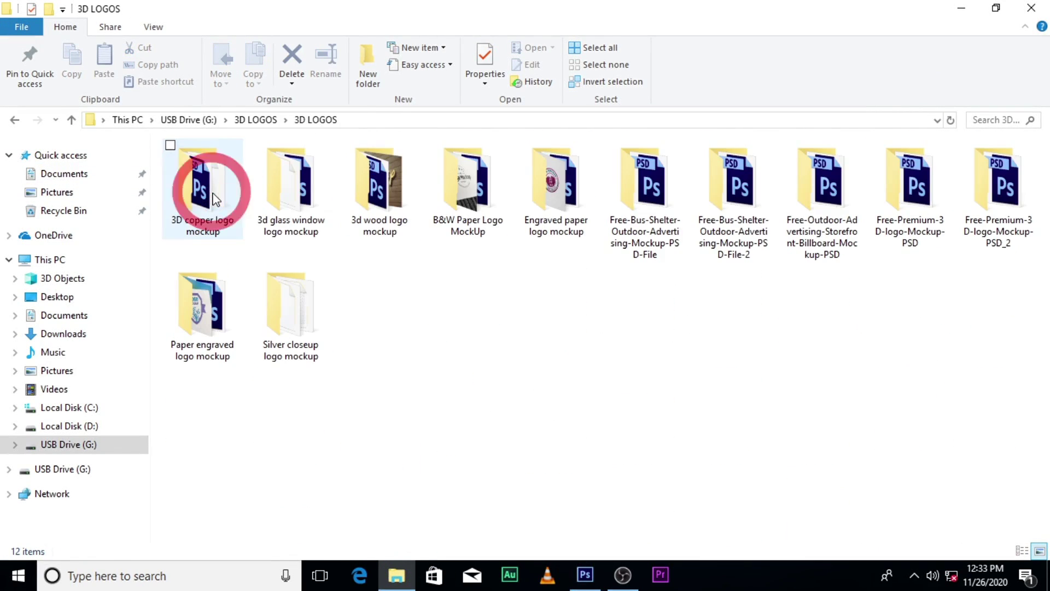
double_click(284, 189)
click(286, 193)
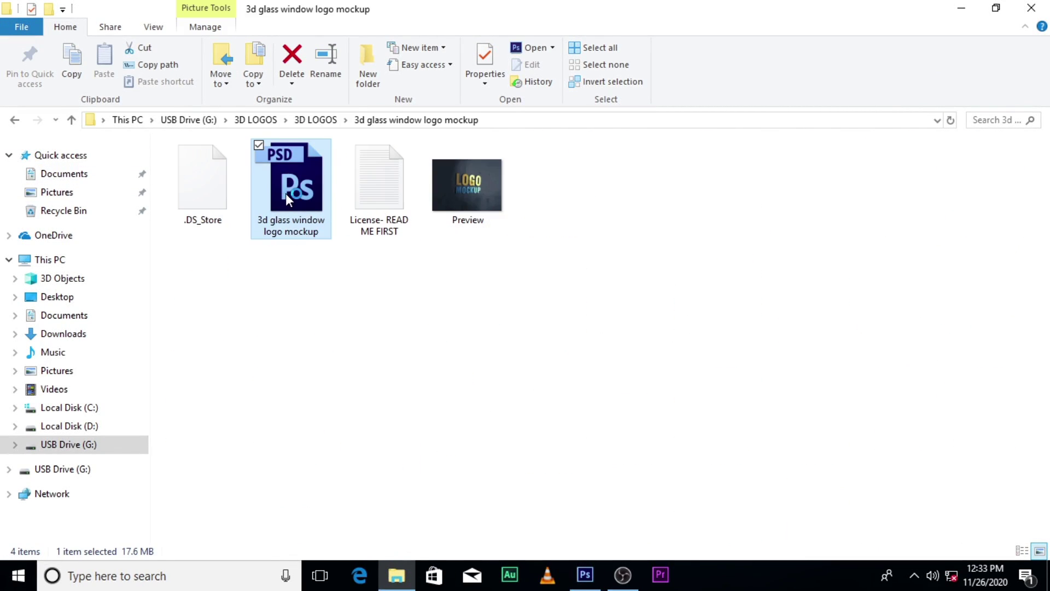
double_click(285, 193)
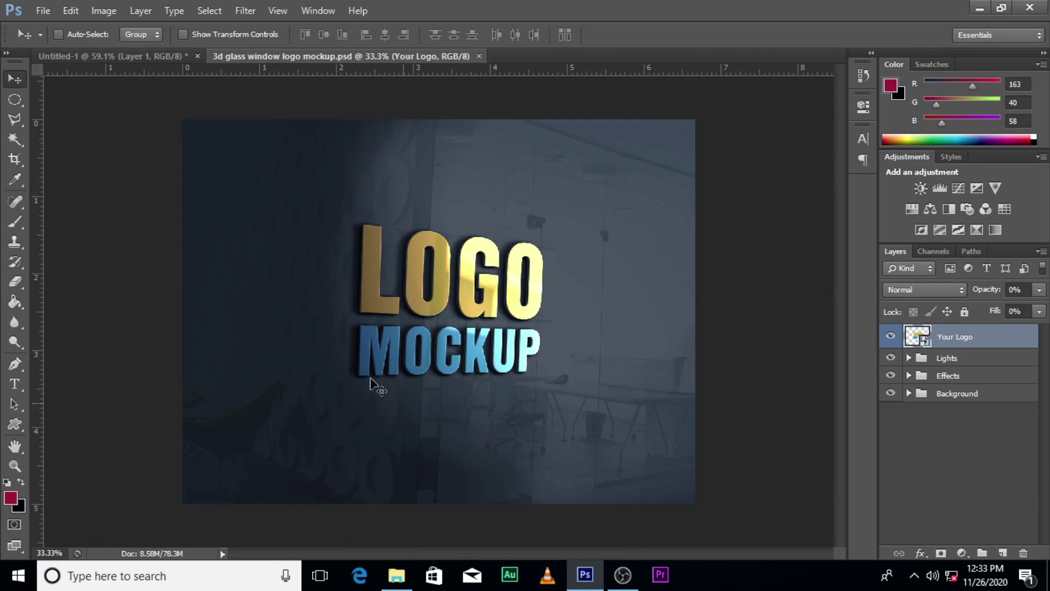
Open the contents of the mockup's Your Logo smart object for editing
click(916, 336)
double_click(919, 337)
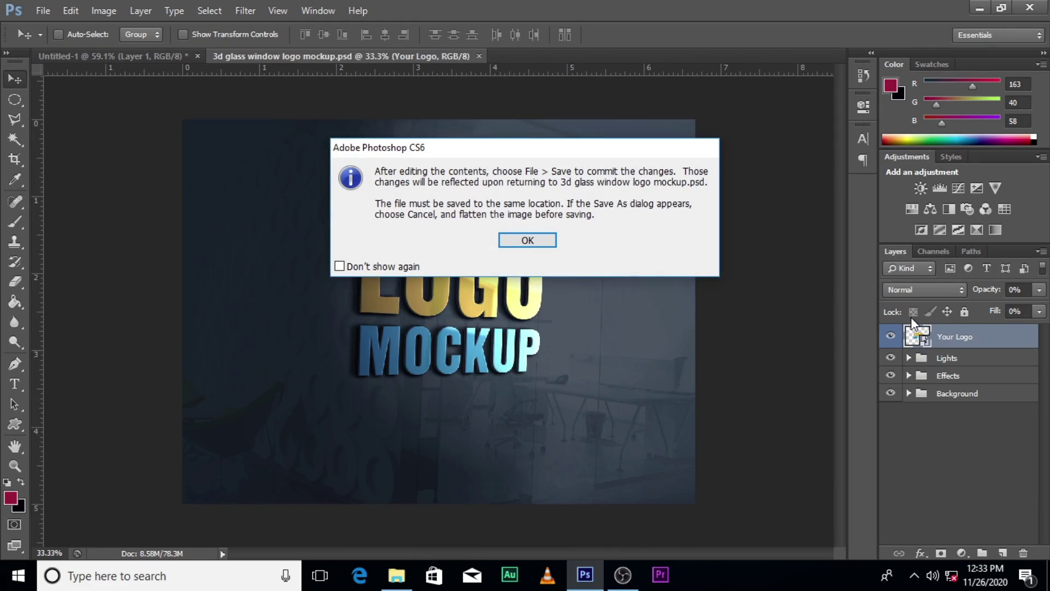
click(544, 242)
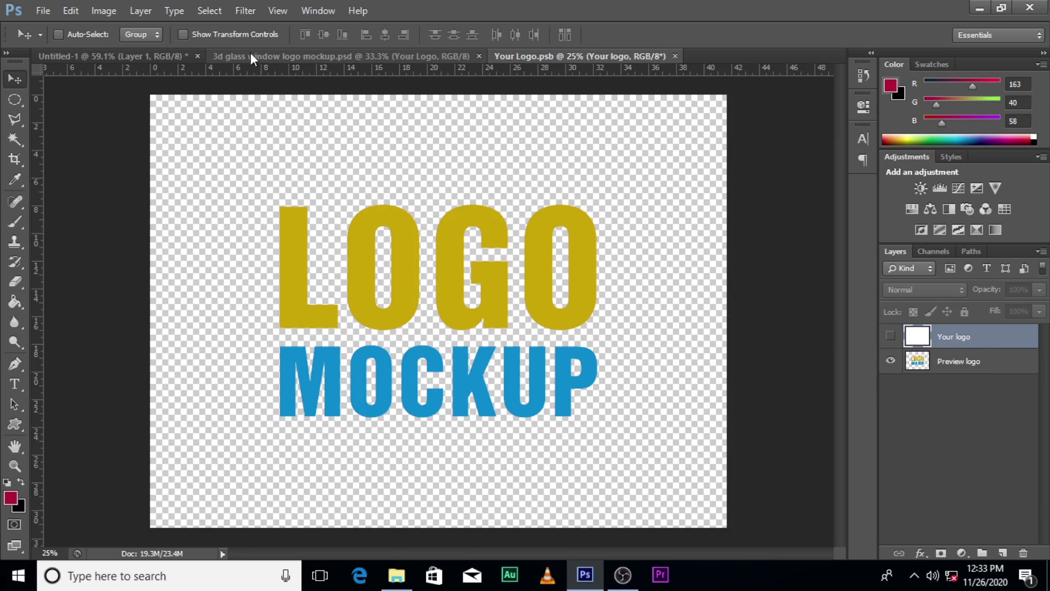
Copy the merged logo layer from Untitled-1 into Your Logo.psb, placing it over the middle of the LOGO lettering
click(236, 57)
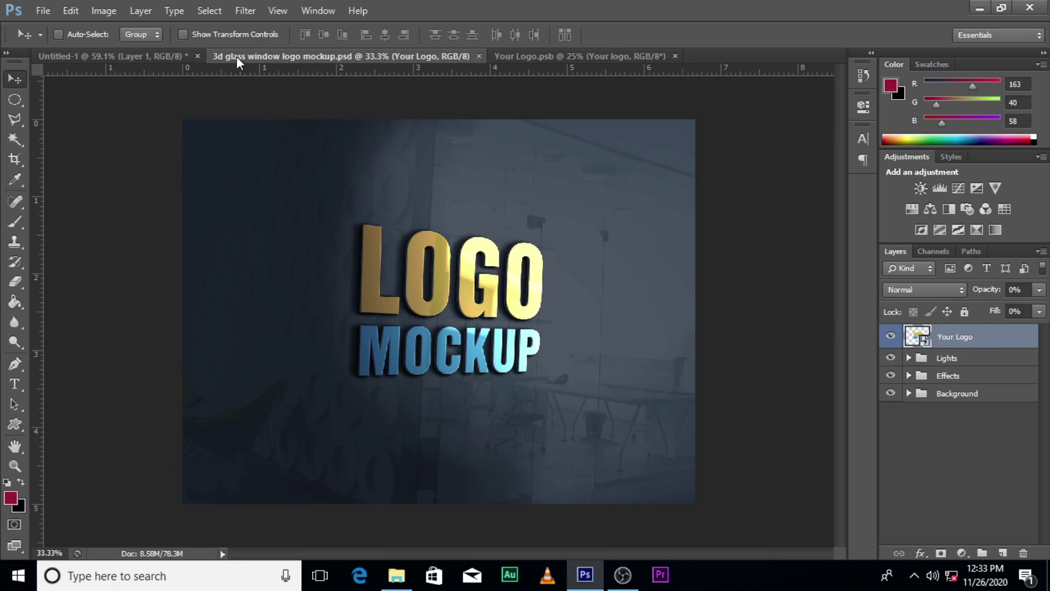
click(155, 56)
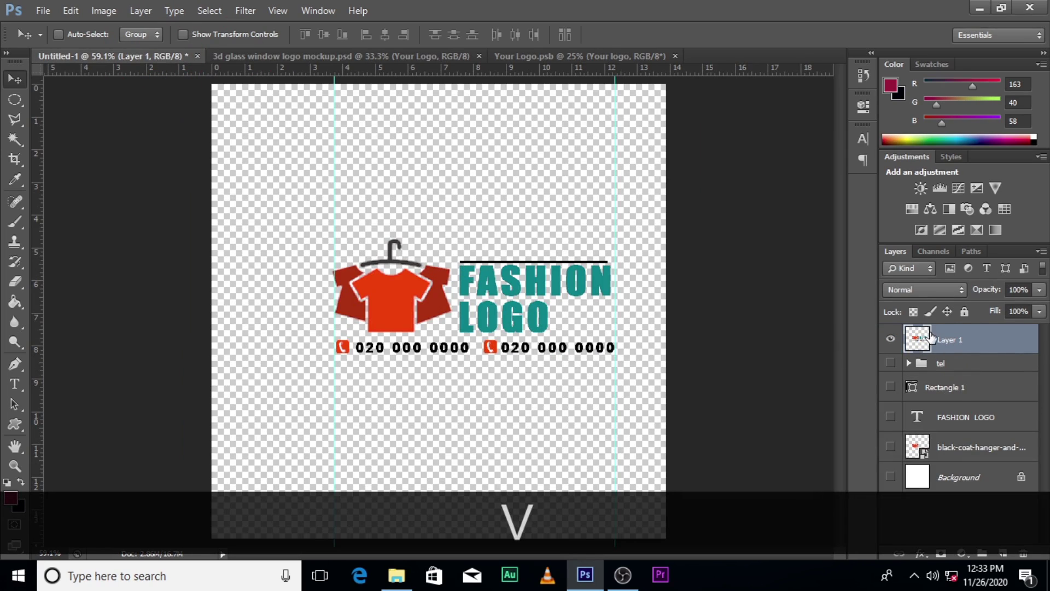
click(947, 339)
mouse_move(405, 288)
mouse_down()
mouse_move(410, 166)
mouse_move(543, 82)
mouse_move(544, 60)
mouse_up()
drag(486, 164, 430, 294)
click(582, 275)
Enlarge the placed logo proportionally around its center to about 370%
key(ctrl+t)
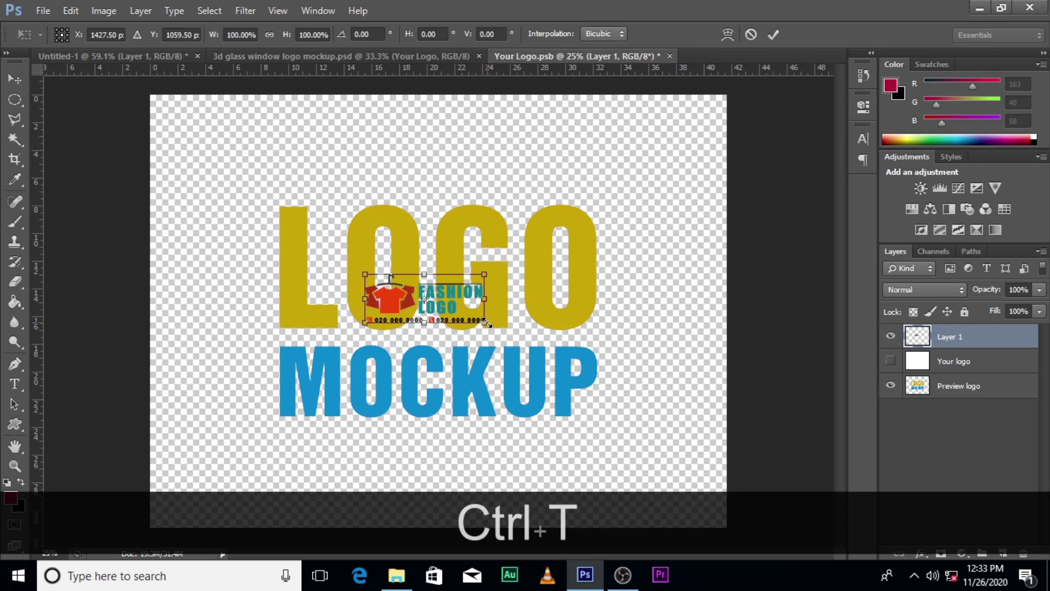
drag(487, 324, 634, 381)
alt+click(634, 421)
key(ctrl+z)
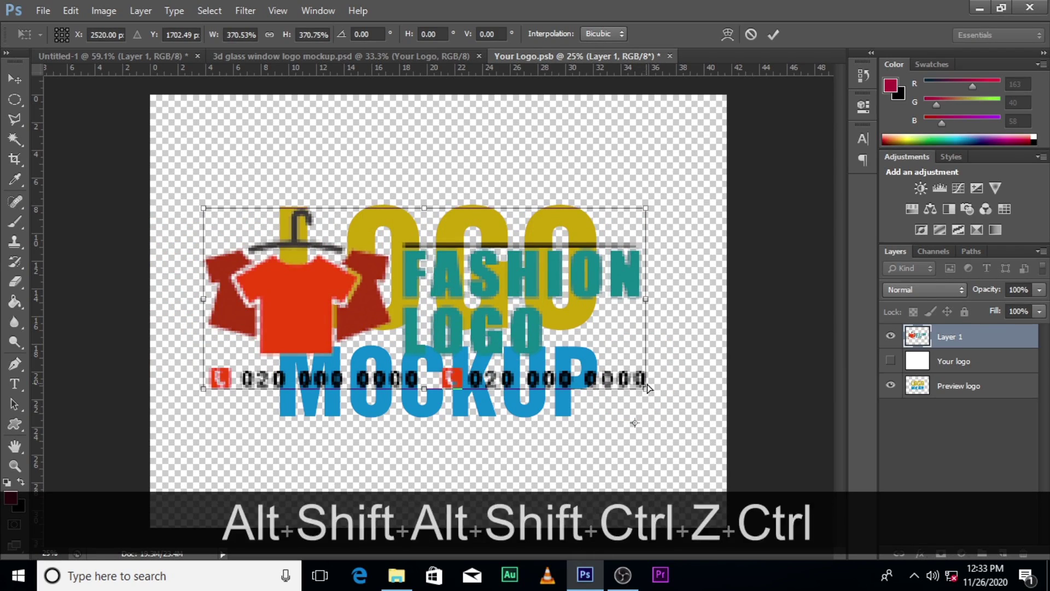
key(ctrl+alt+z)
key(Return)
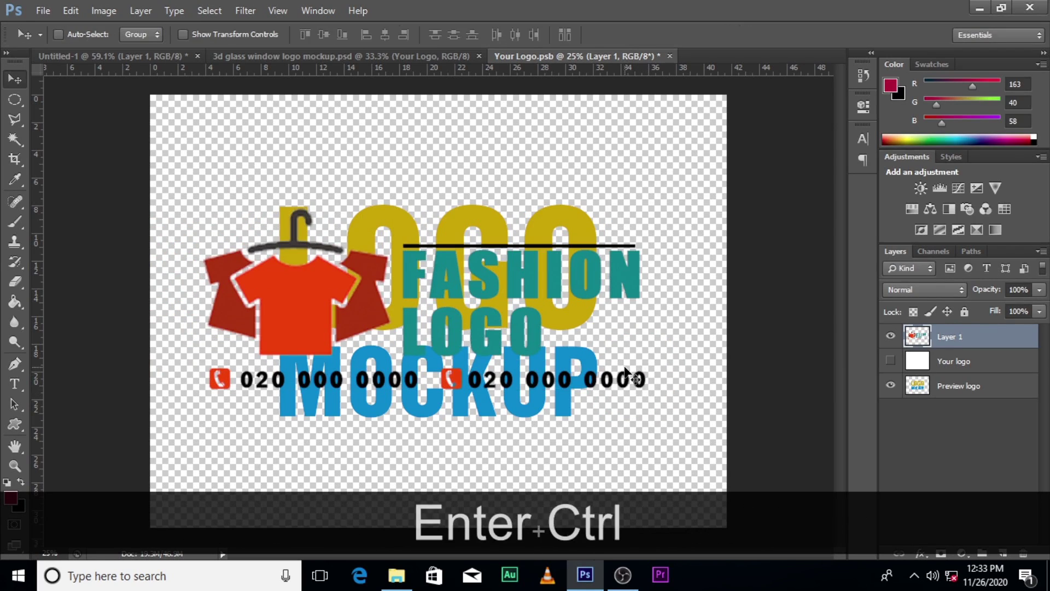
Scale the logo down slightly and move it so its left edge lines up with the preview lettering
key(ctrl+t)
drag(648, 390, 602, 382)
drag(501, 344, 527, 336)
key(Return)
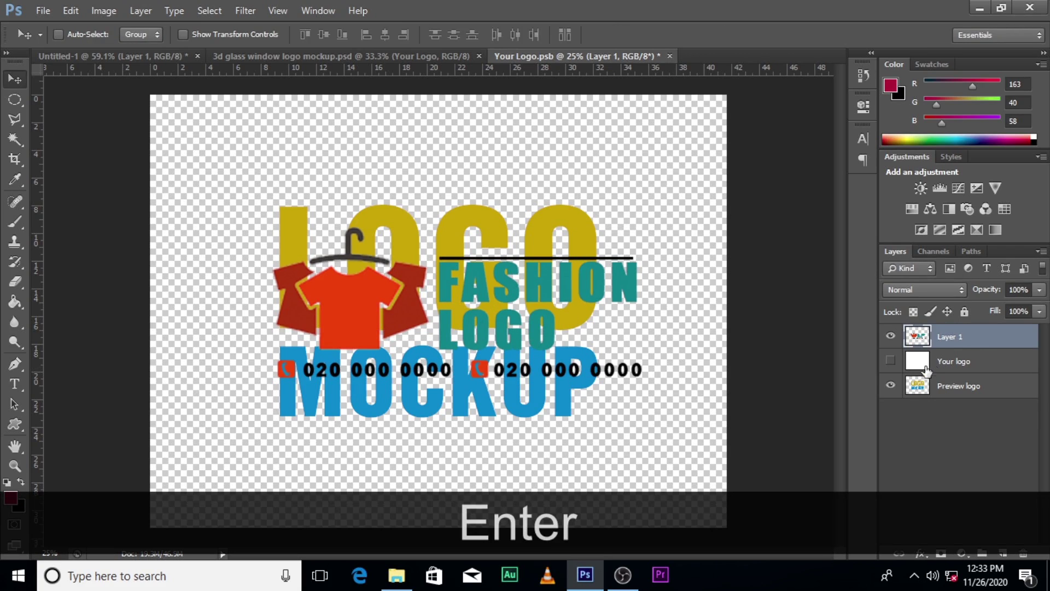
Hide the Preview logo layer, then save and close Your Logo.psb to update the glass window mockup
click(890, 387)
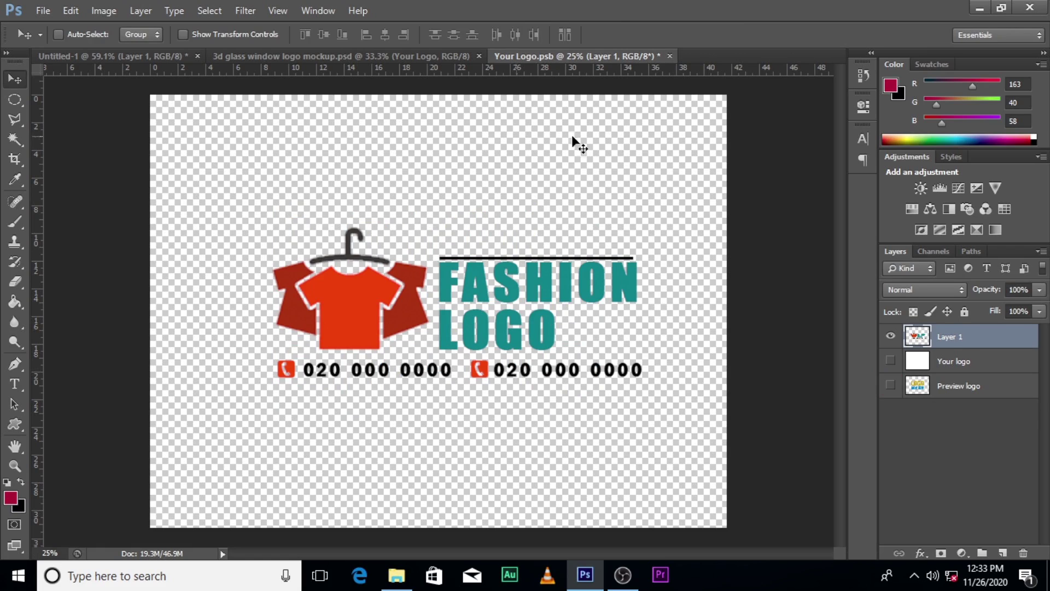
click(670, 55)
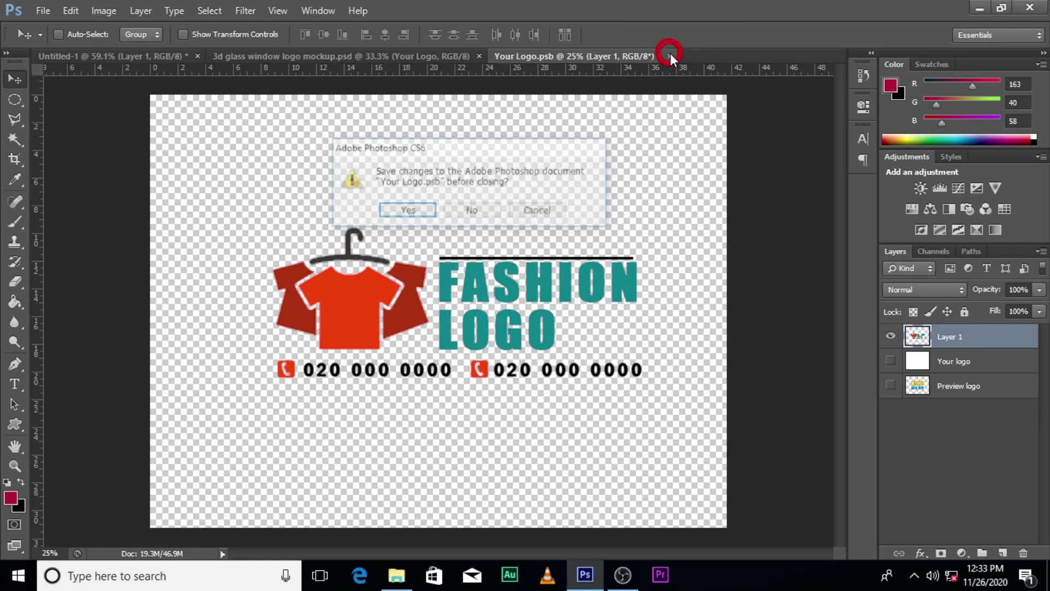
click(407, 208)
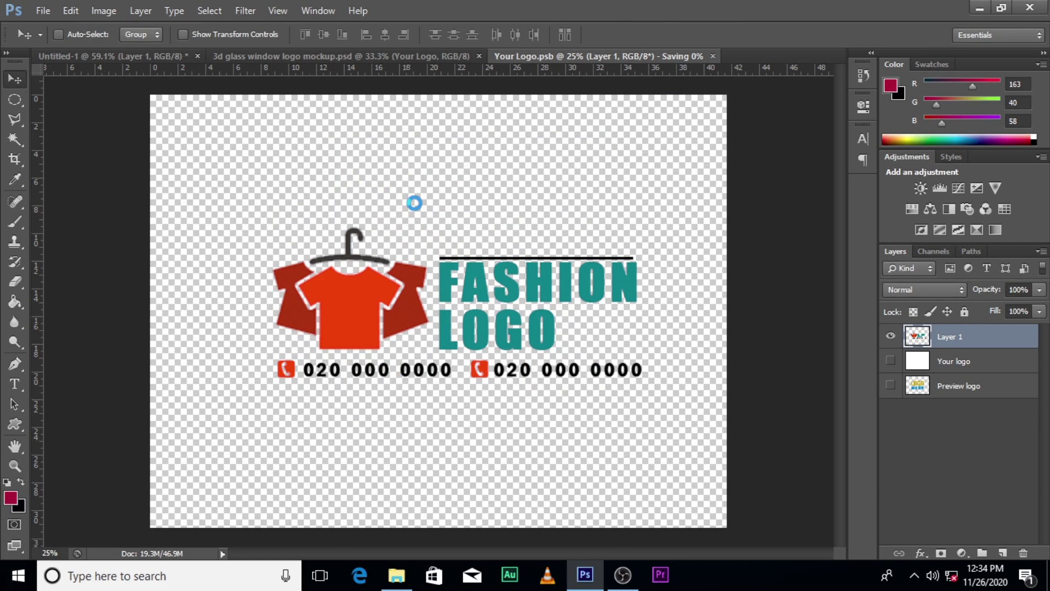
click(316, 55)
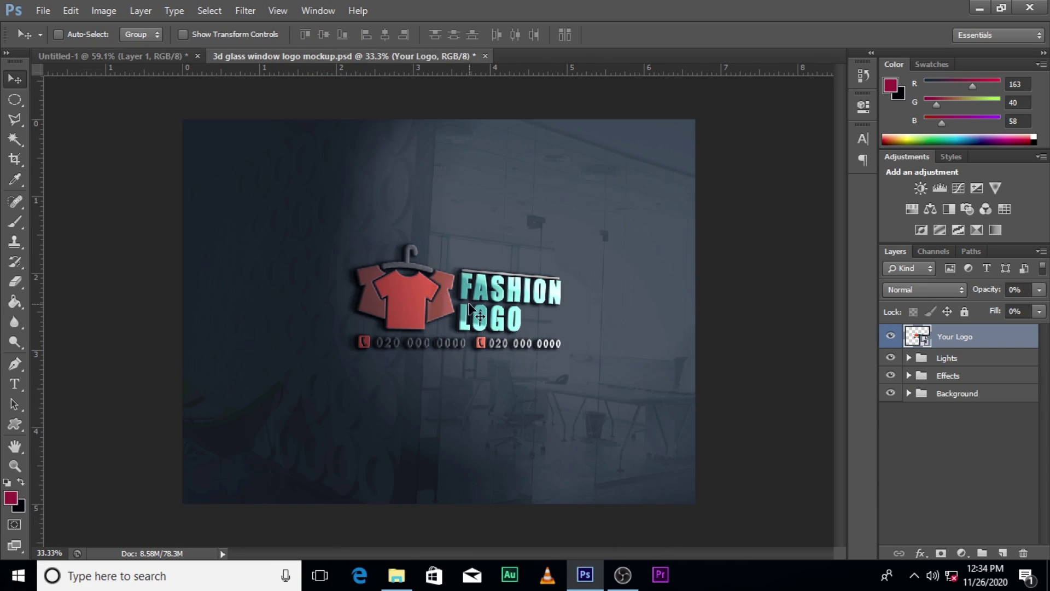
click(967, 339)
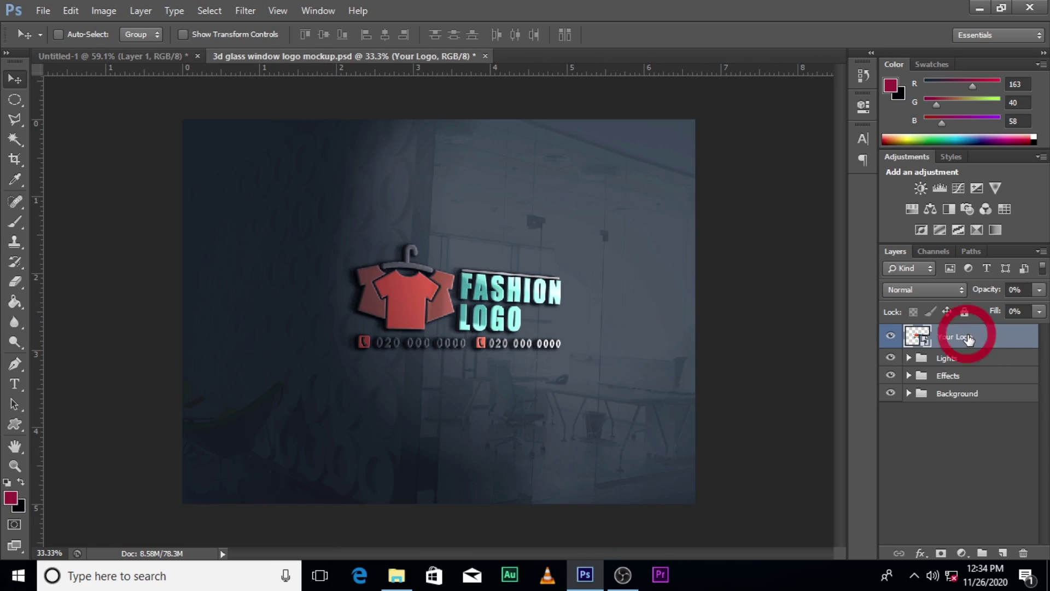